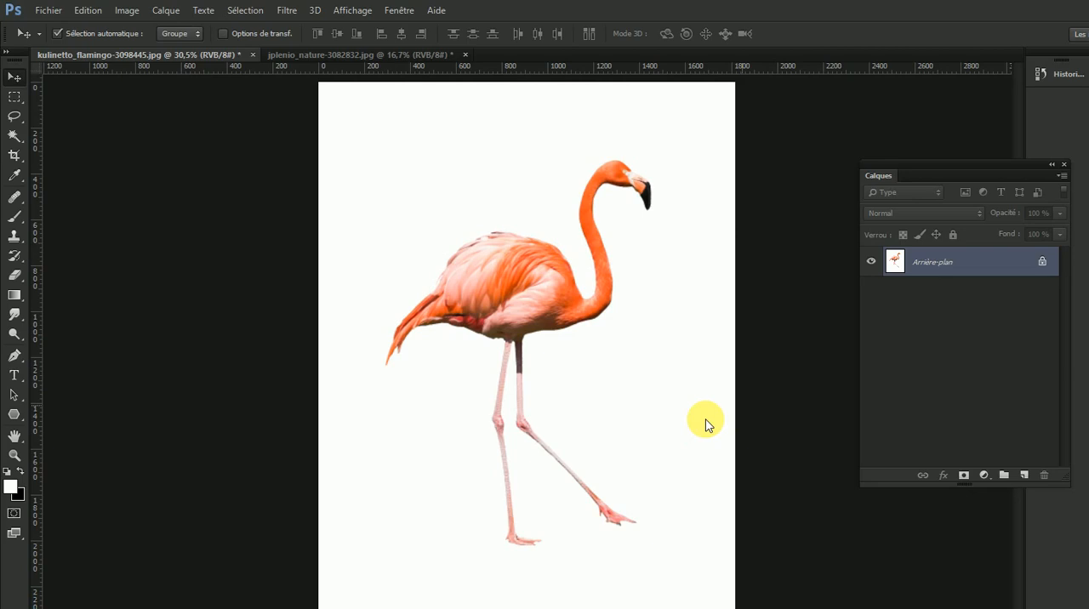
# - Restore the selection around the flamingo and copy the cut-out bird
pyautogui.hotkey('ctrl', 'shift', 'd')
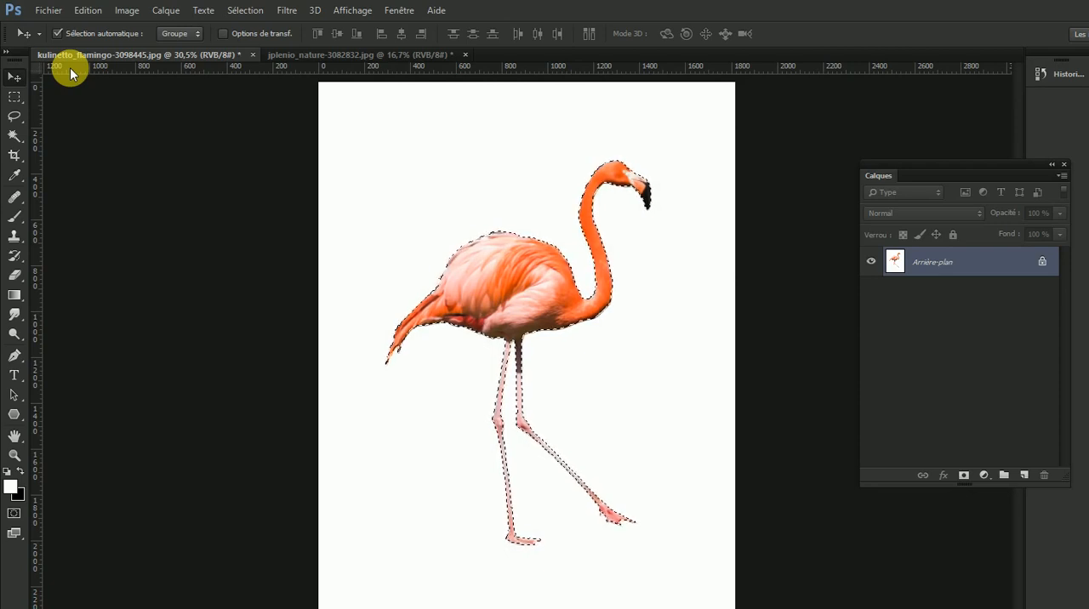
pyautogui.click(91, 11)
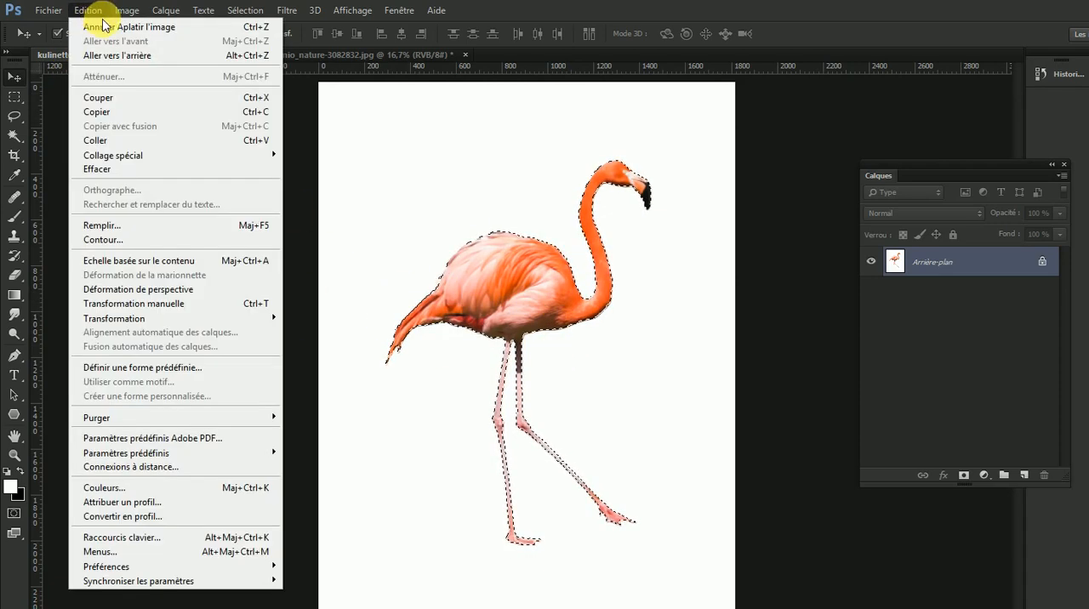
pyautogui.click(124, 113)
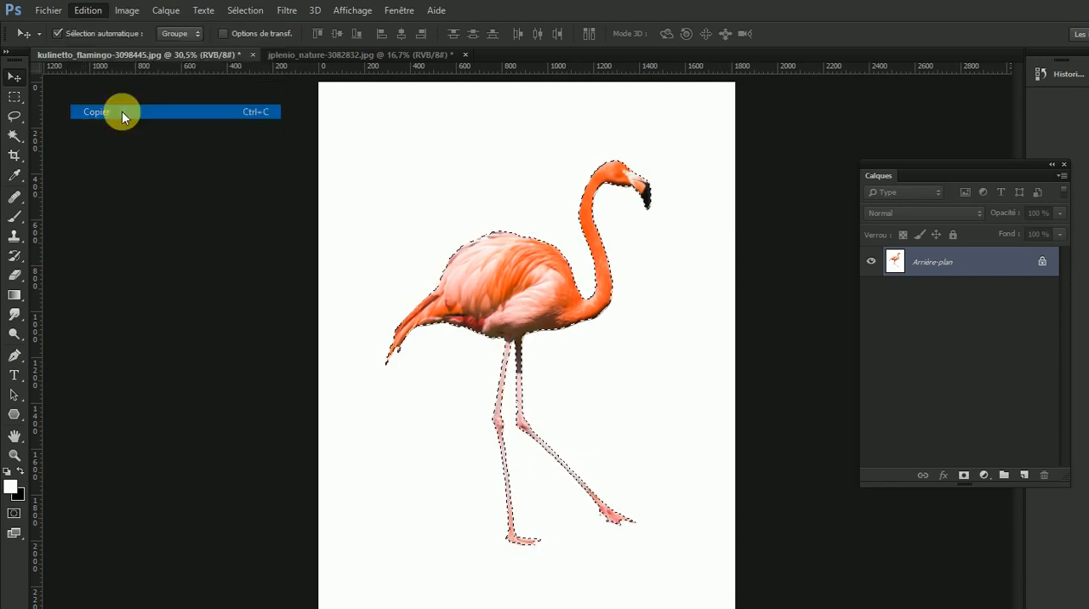
# - Switch to the jplenio_nature-3082832.jpg document and paste the copied flamingo into the lake landscape
pyautogui.click(357, 56)
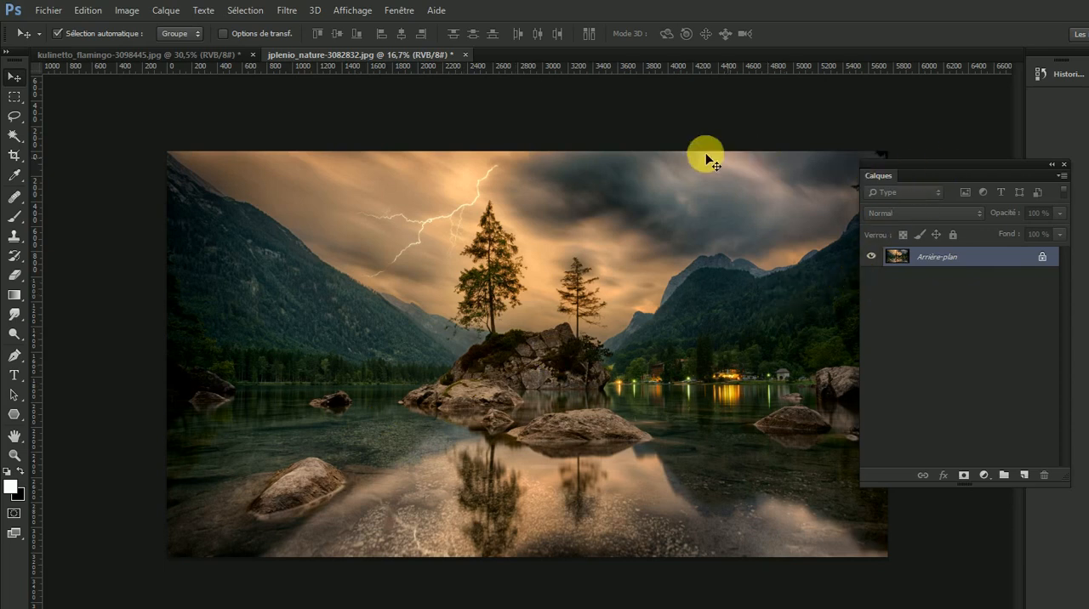
pyautogui.click(397, 10)
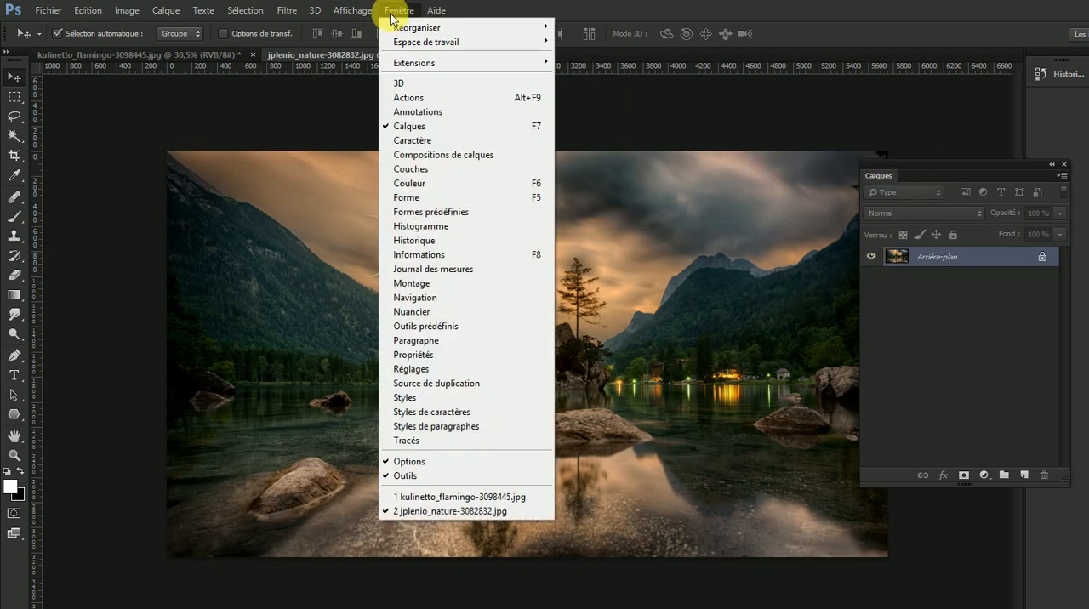
pyautogui.click(397, 10)
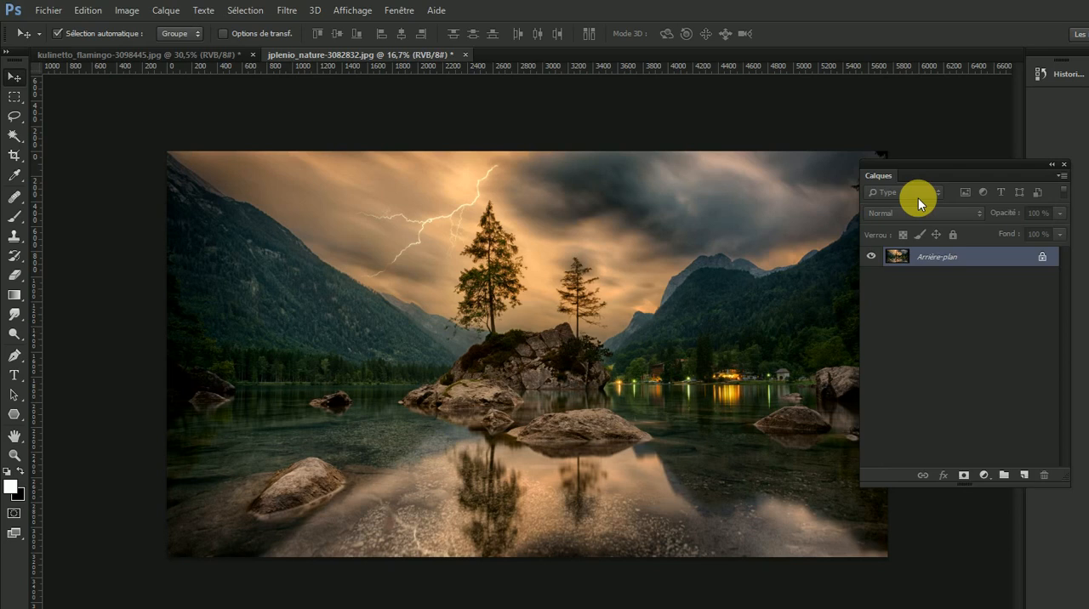
pyautogui.click(89, 11)
pyautogui.click(113, 143)
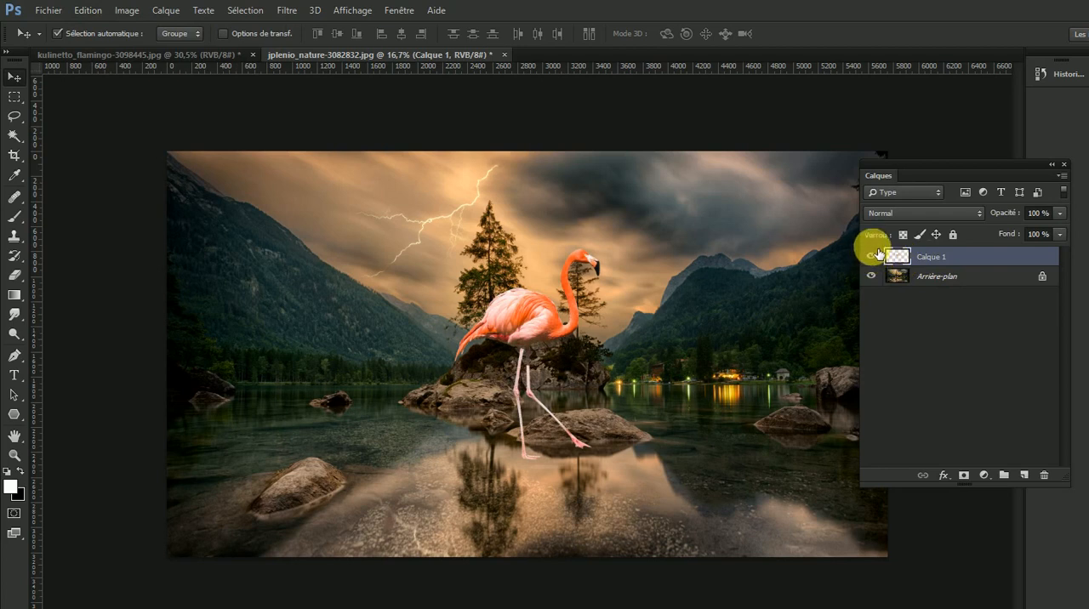
# - Hide and show the background and flamingo layers in turn to examine what each one contains
pyautogui.moveTo(939, 166); pyautogui.dragTo(753, 181)
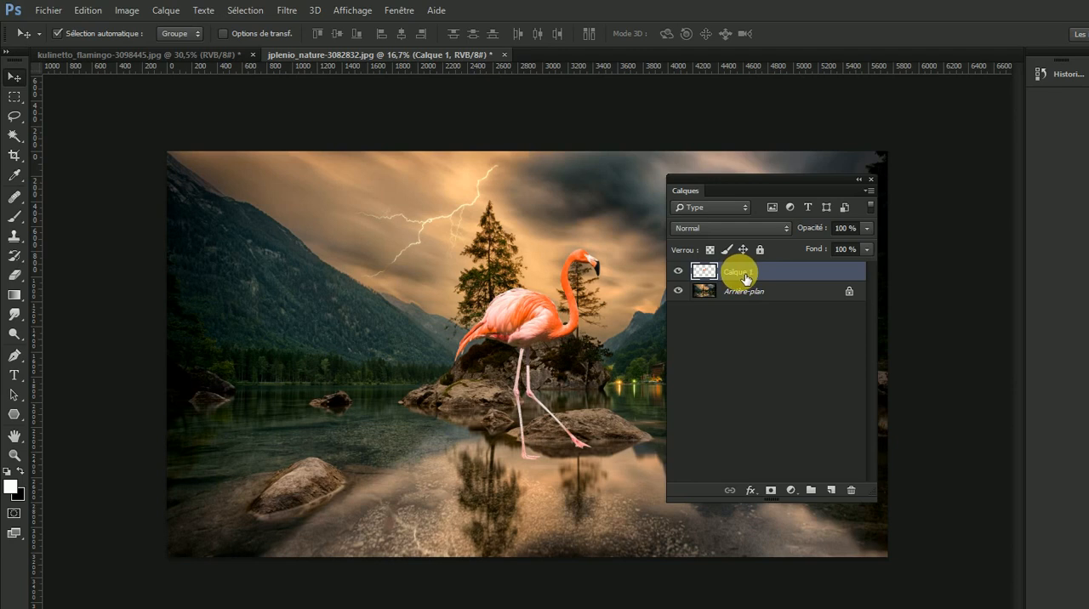
pyautogui.click(681, 295)
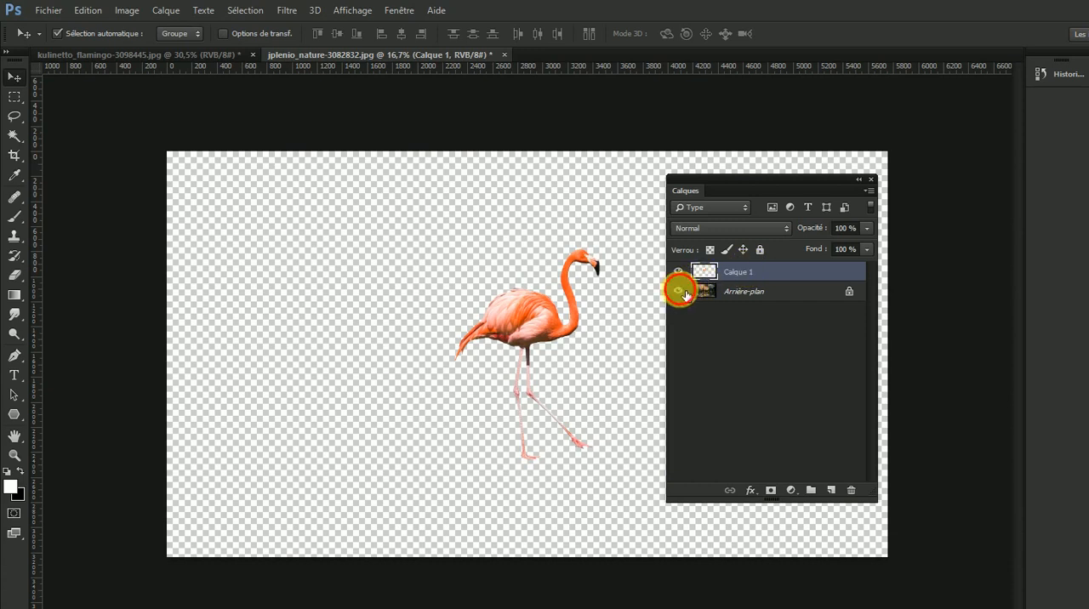
pyautogui.click(678, 291)
pyautogui.click(678, 271)
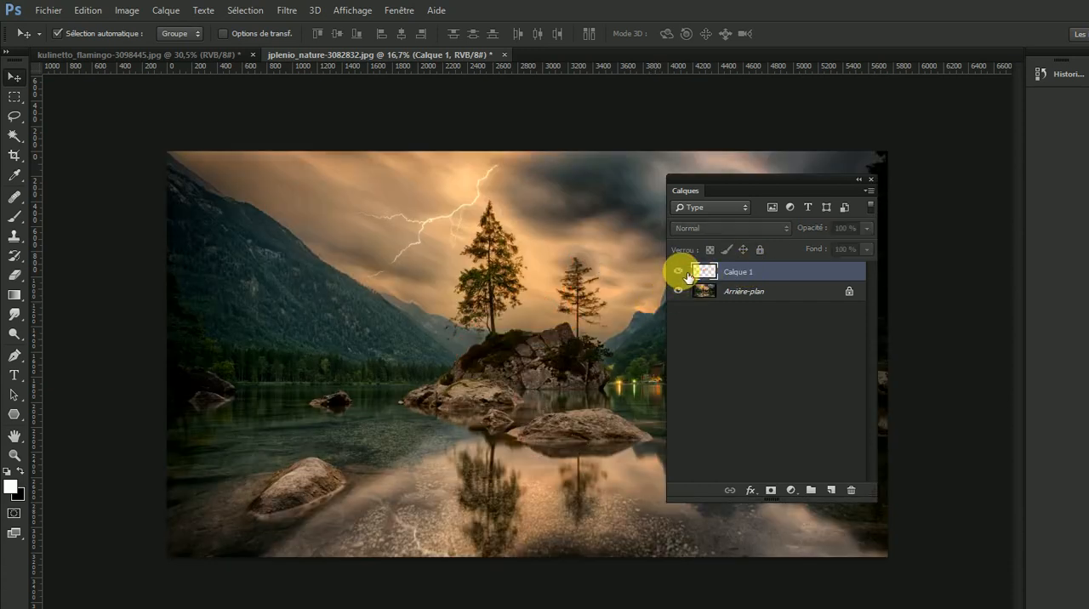
pyautogui.click(678, 271)
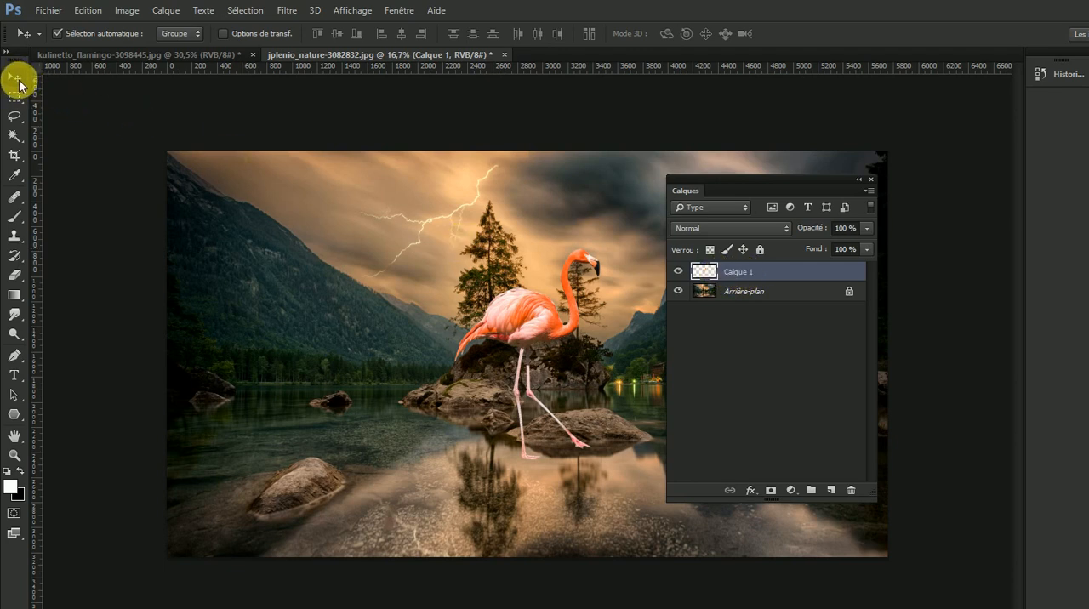
# - Move the pasted flamingo onto the foreground rock in the left part of the lake and clear the view of the landscape
pyautogui.moveTo(537, 316); pyautogui.dragTo(294, 348)
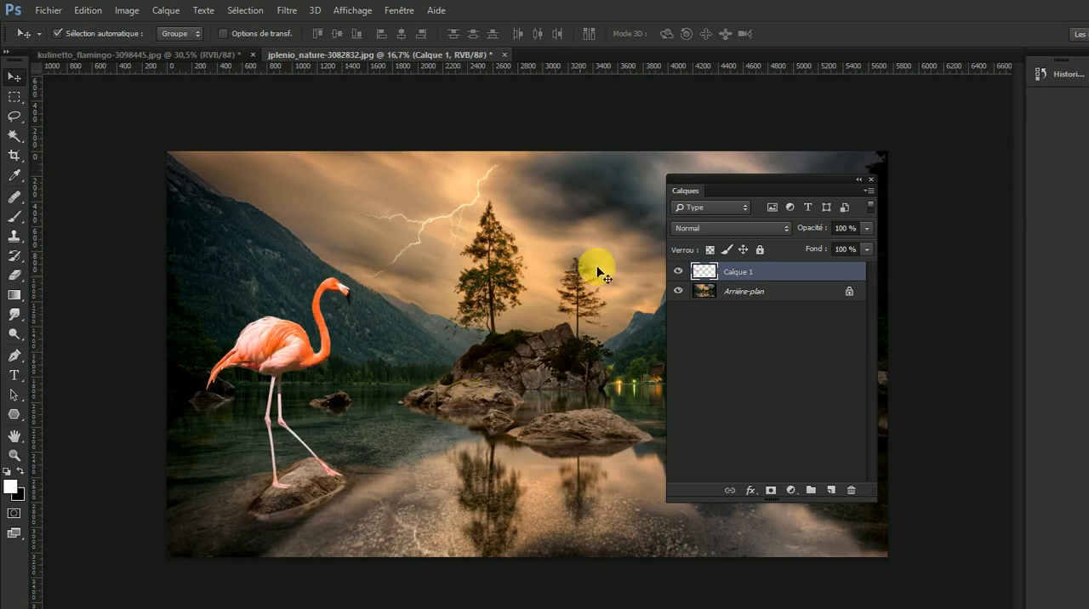
pyautogui.moveTo(721, 178); pyautogui.dragTo(861, 201)
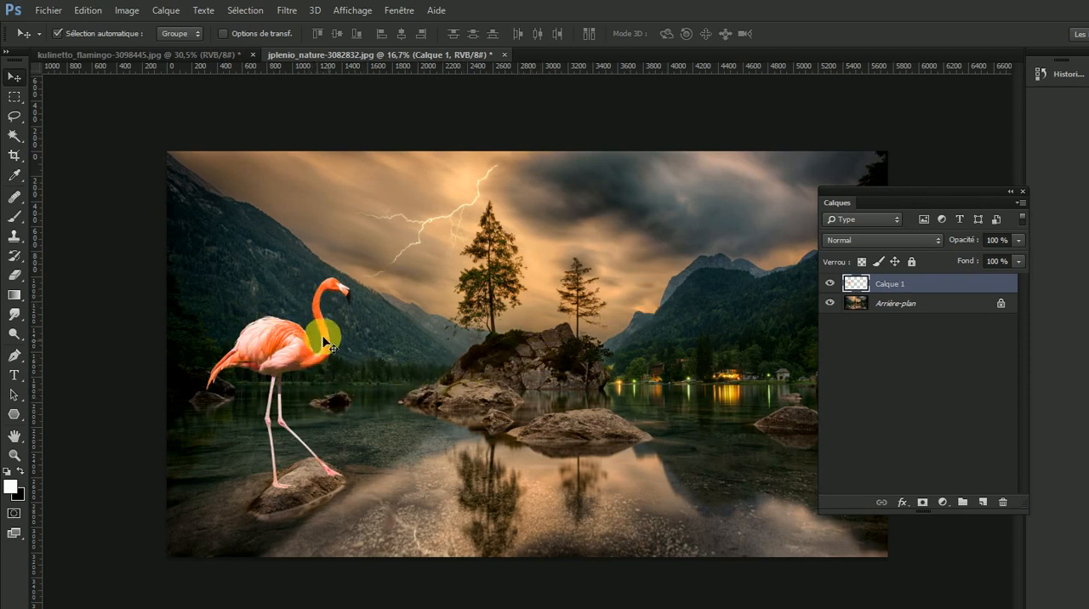
# - Scale the Calque 1 flamingo down proportionally to about 75% and stand it on the left foreground rock
pyautogui.click(85, 11)
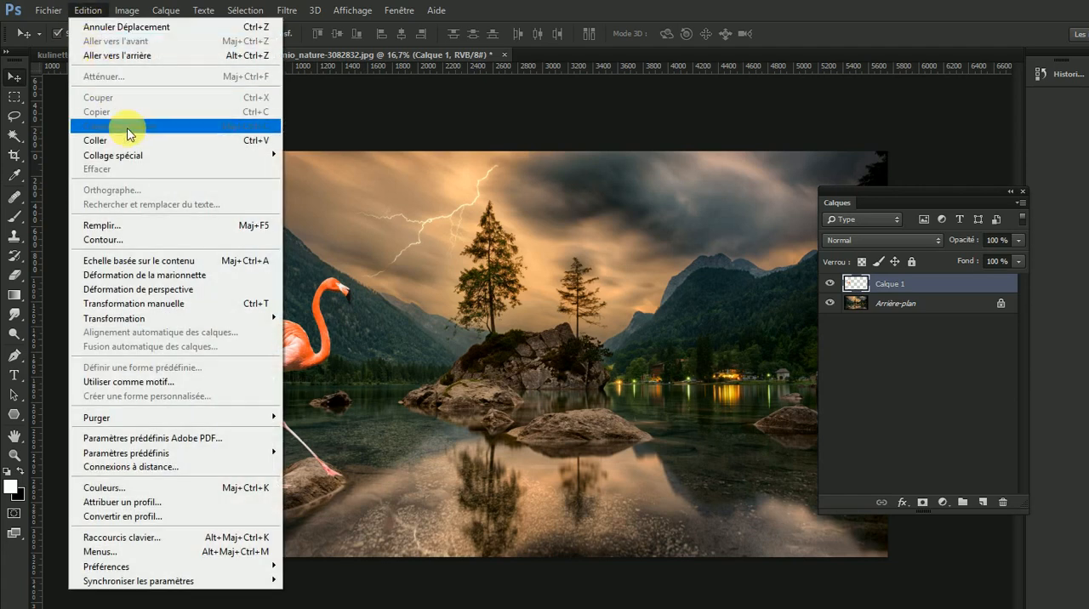
pyautogui.moveTo(230, 325)
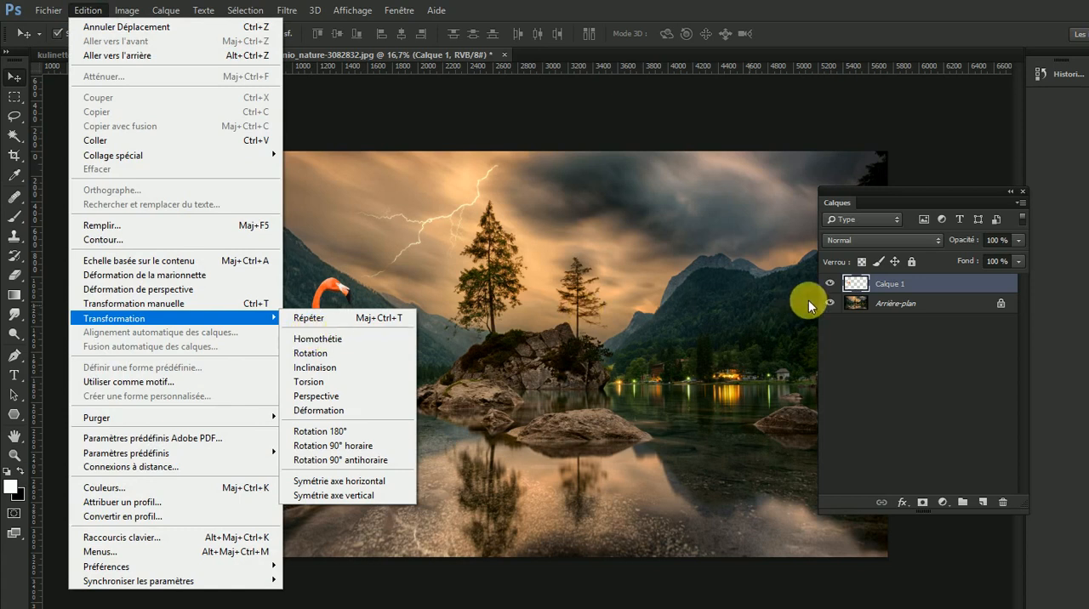
pyautogui.click(855, 285)
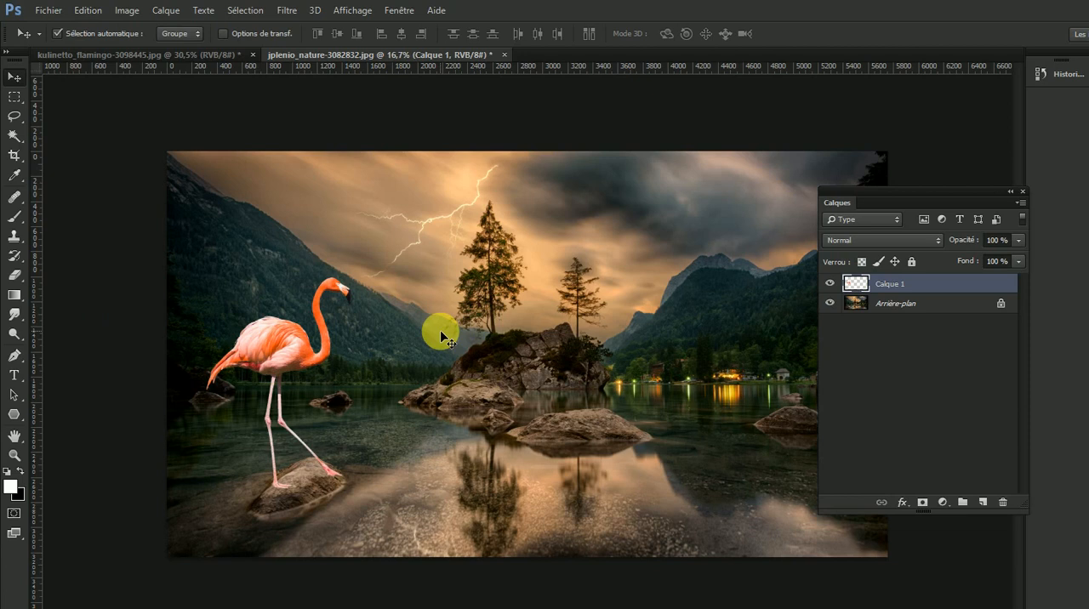
pyautogui.hotkey('ctrl', 't')
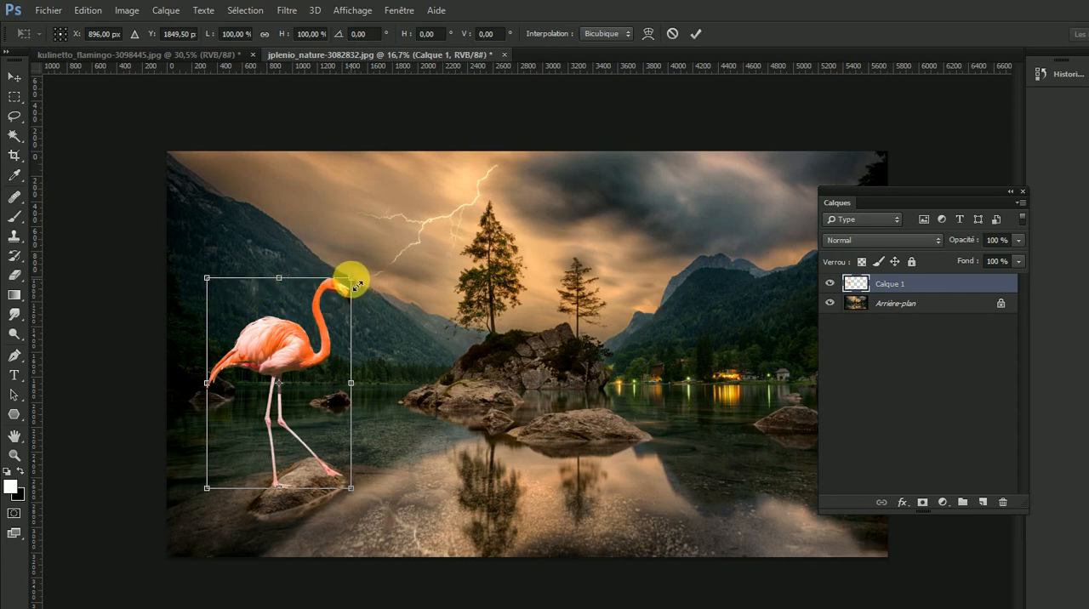
pyautogui.moveTo(358, 284); pyautogui.dragTo(315, 330)
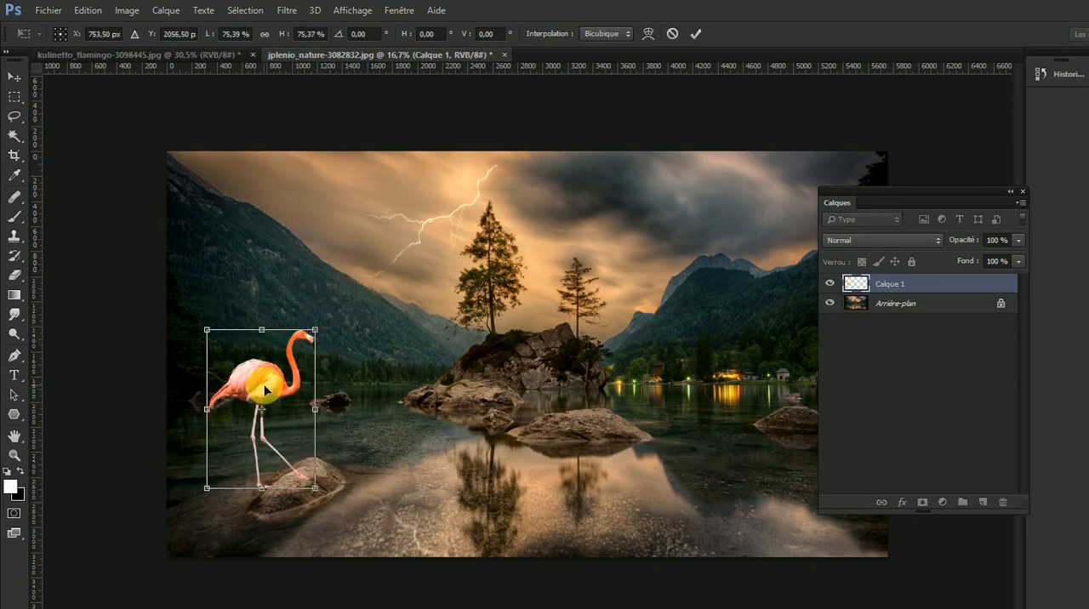
pyautogui.moveTo(264, 387); pyautogui.dragTo(287, 382)
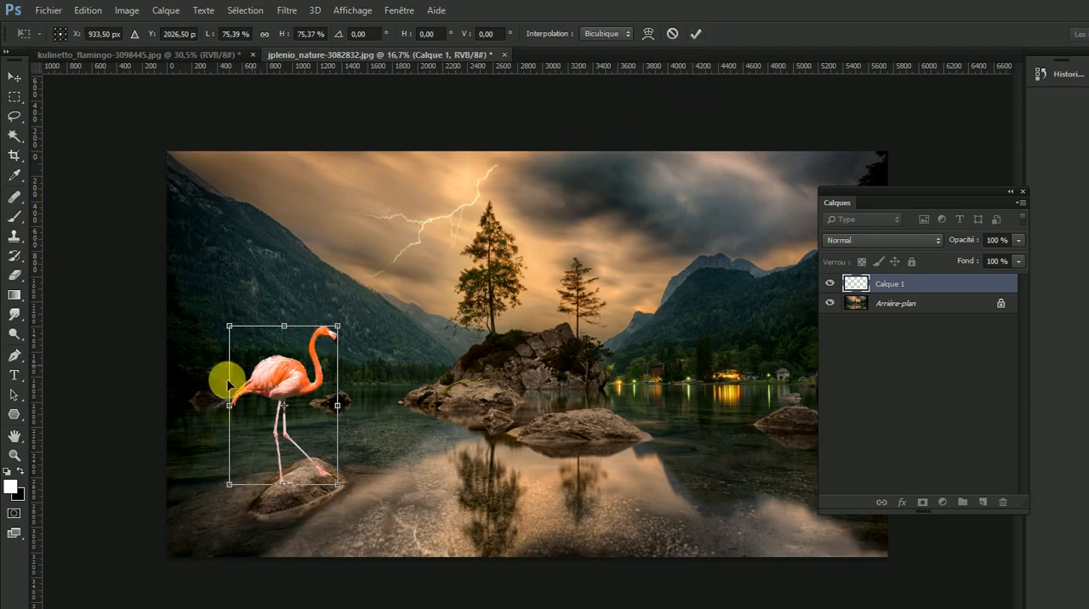
pyautogui.press('Return')
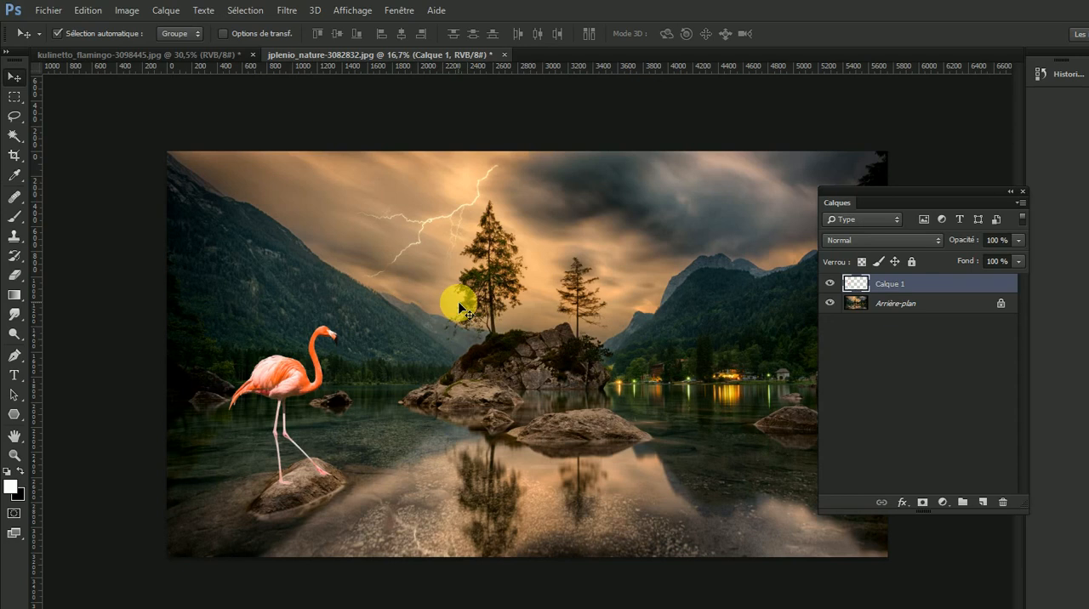
# - Paste a second flamingo, scale it proportionally to about 57% and place it over the middle rock
pyautogui.hotkey('ctrl', 'v')
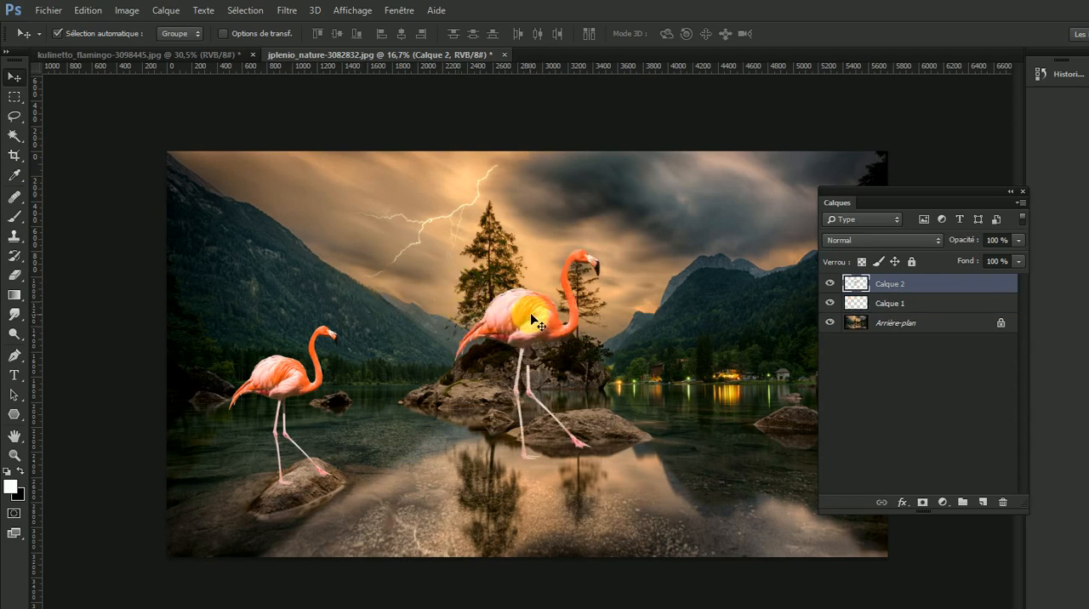
pyautogui.moveTo(538, 321); pyautogui.dragTo(649, 313)
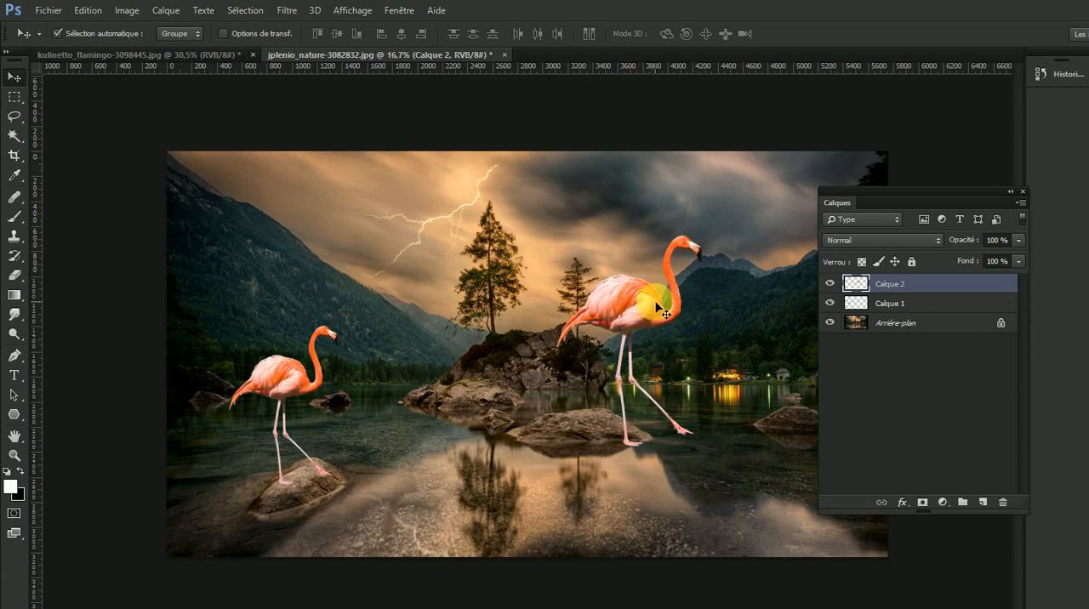
pyautogui.hotkey('ctrl', 't')
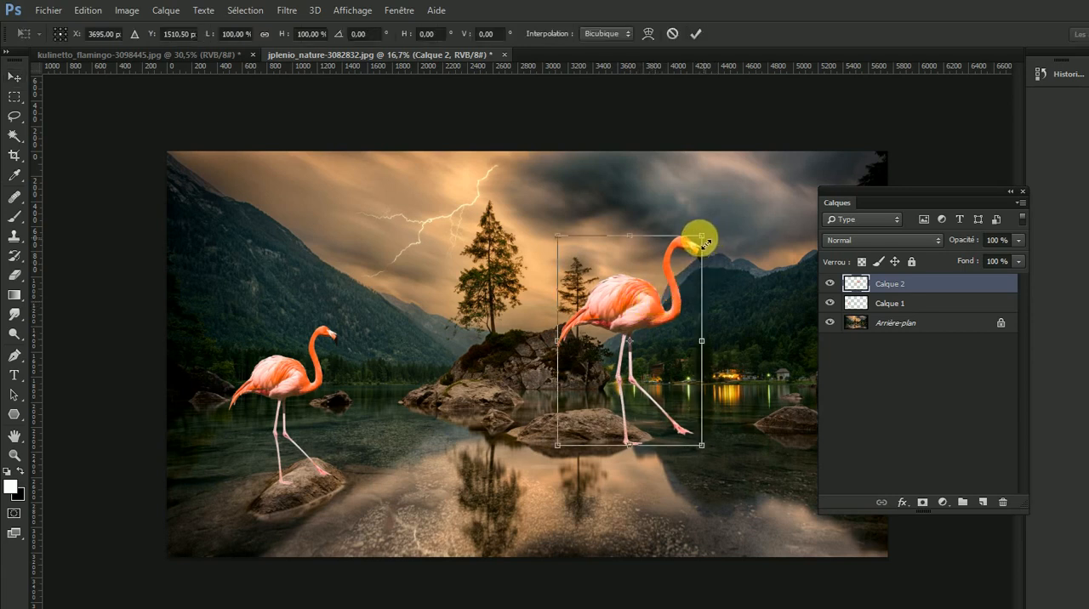
pyautogui.moveTo(701, 237); pyautogui.dragTo(641, 327)
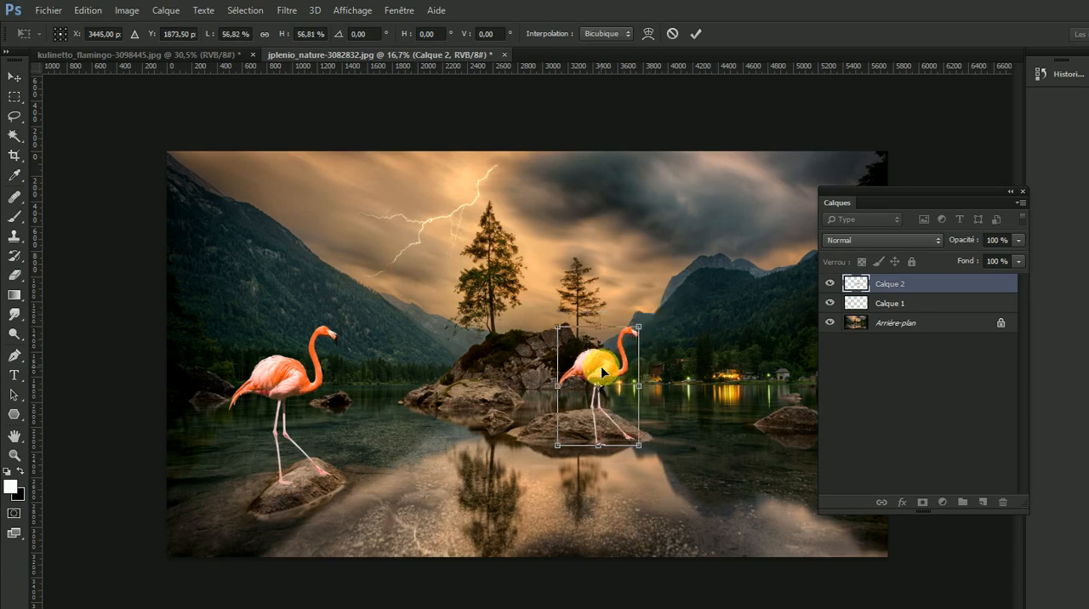
pyautogui.press('Return')
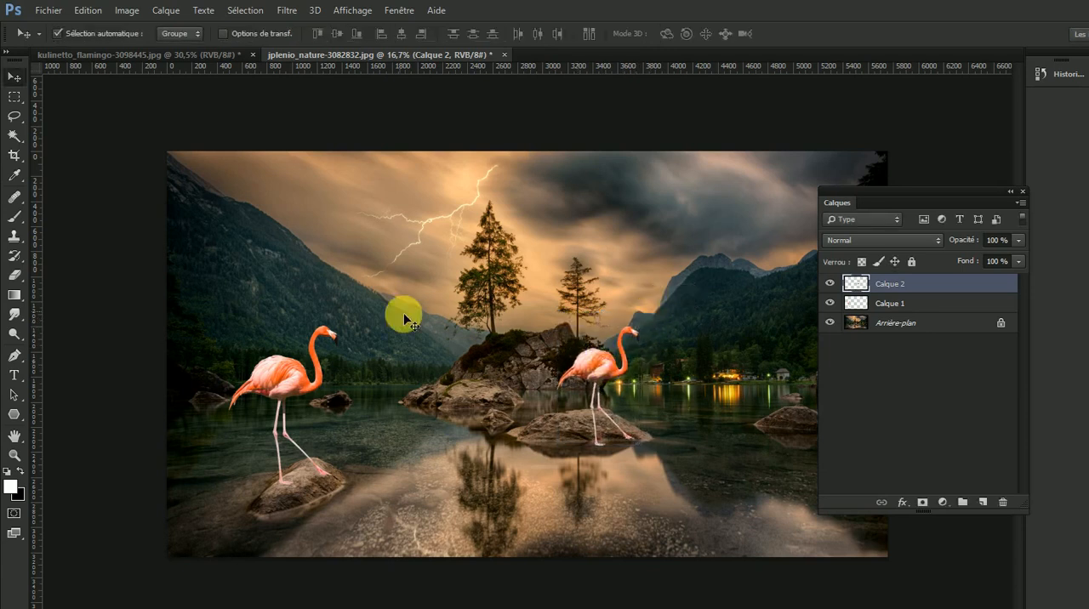
pyautogui.moveTo(606, 361); pyautogui.dragTo(612, 365)
# - Flip the second flamingo horizontally and move it into the water just right of the middle rock
pyautogui.click(88, 11)
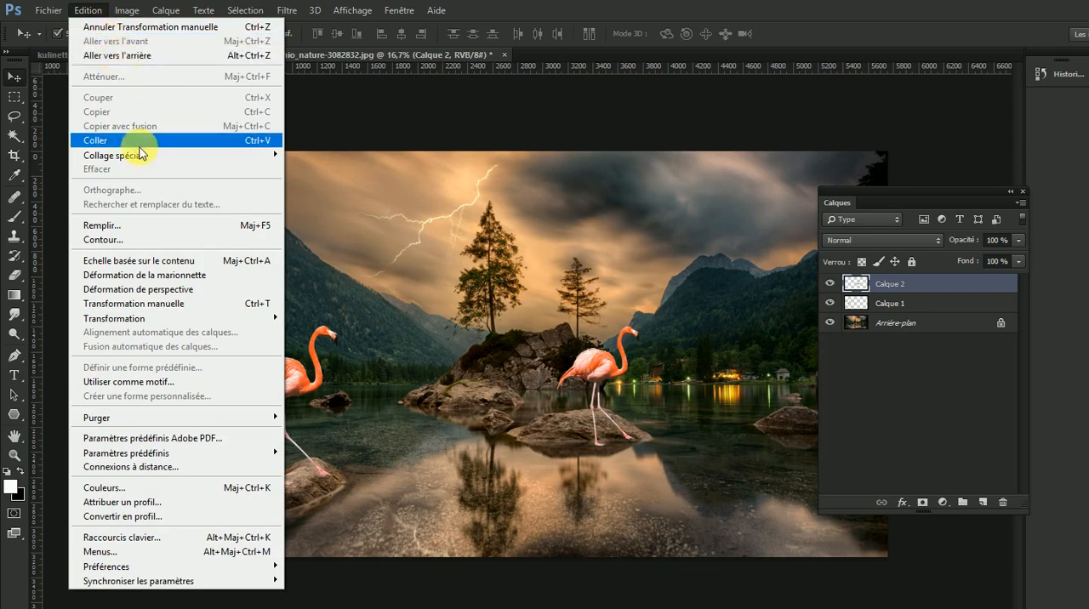
pyautogui.moveTo(164, 321)
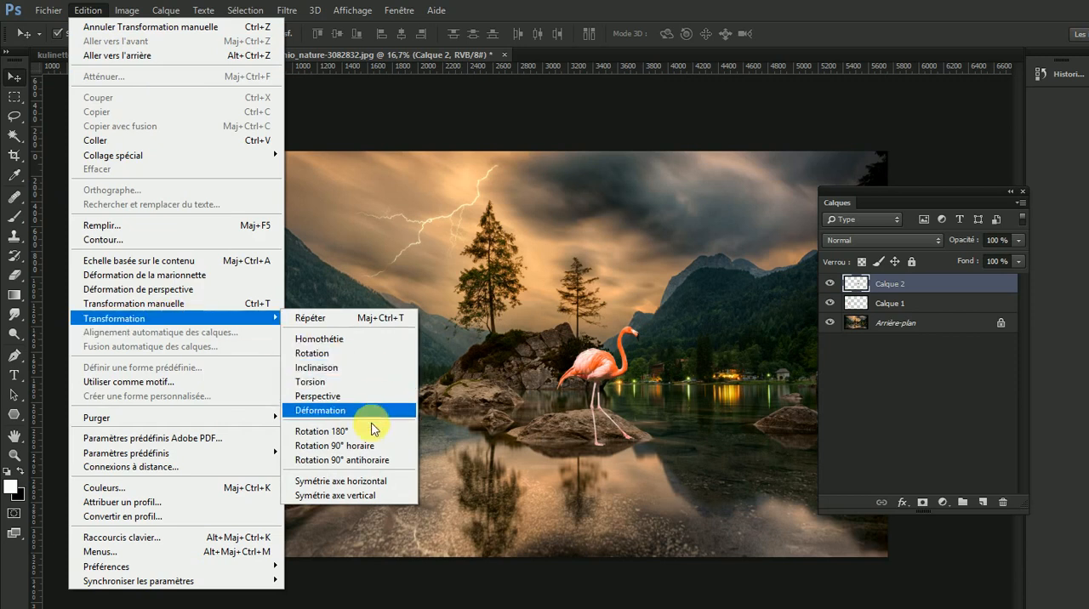
pyautogui.click(364, 482)
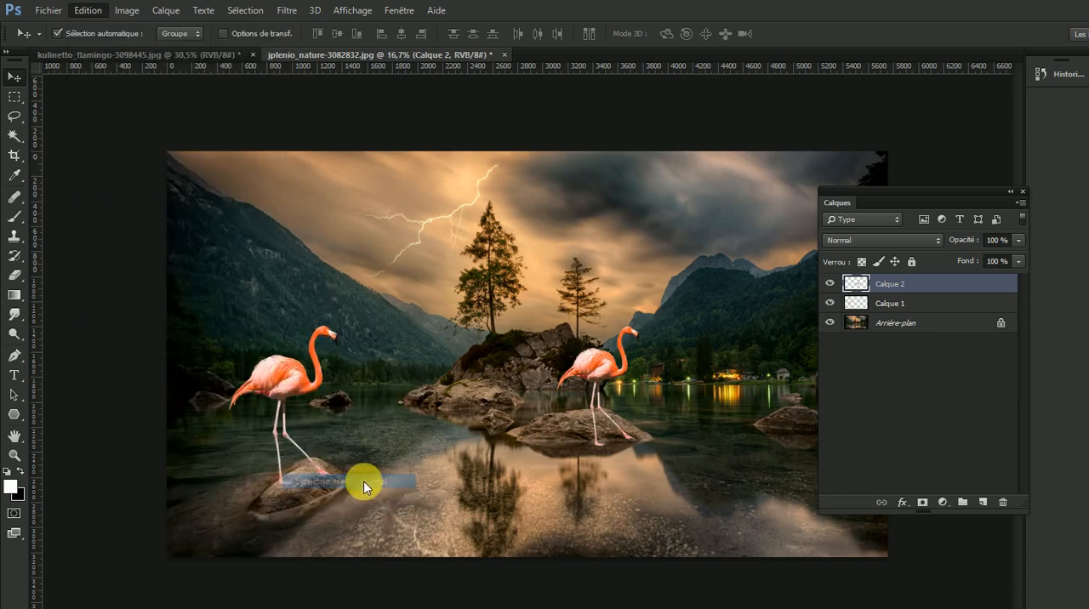
pyautogui.moveTo(615, 384); pyautogui.dragTo(686, 372)
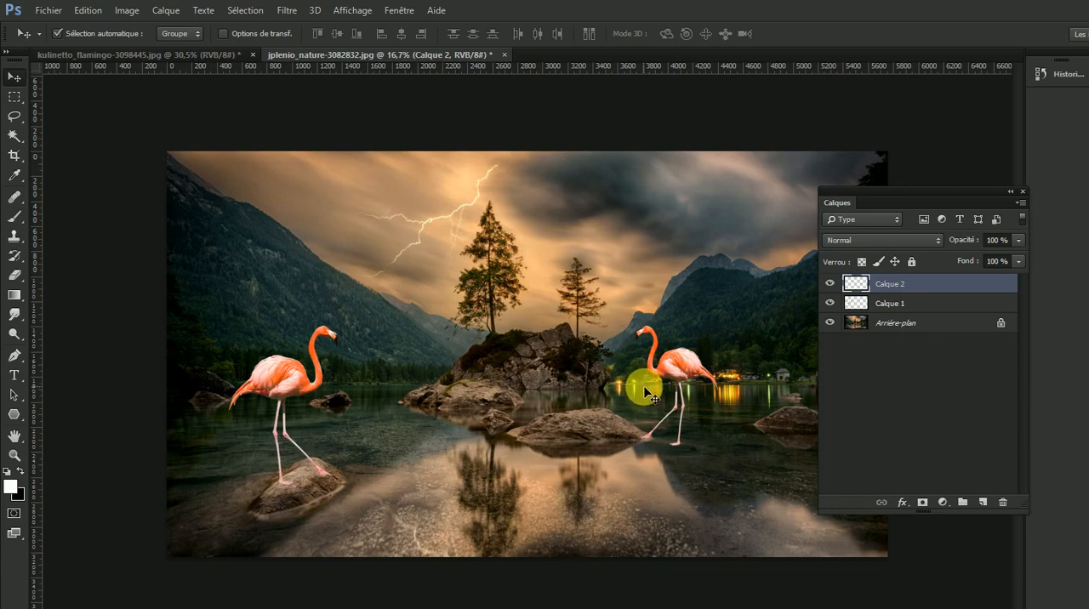
# - Paste a third flamingo, scale it proportionally to about 59% and stand it on the middle rock
pyautogui.hotkey('ctrl', 'v')
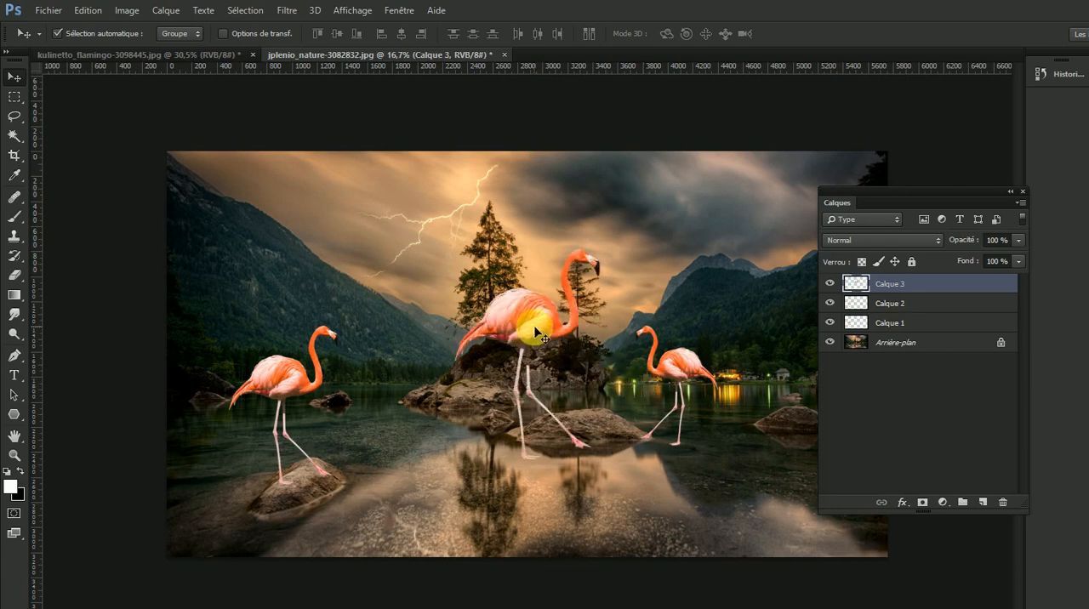
pyautogui.hotkey('ctrl', 't')
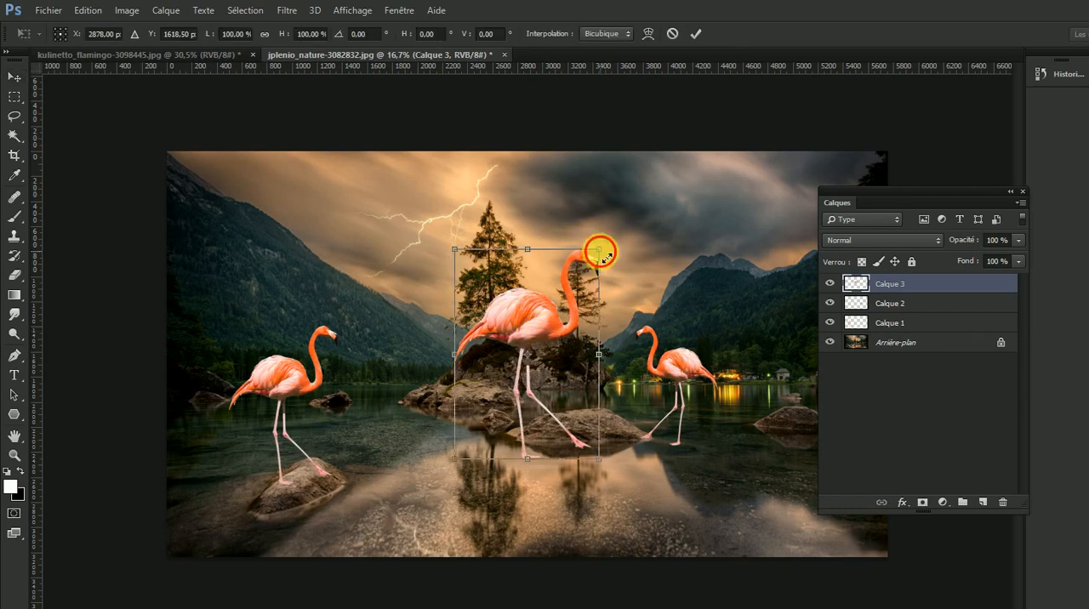
pyautogui.moveTo(595, 250); pyautogui.dragTo(540, 335)
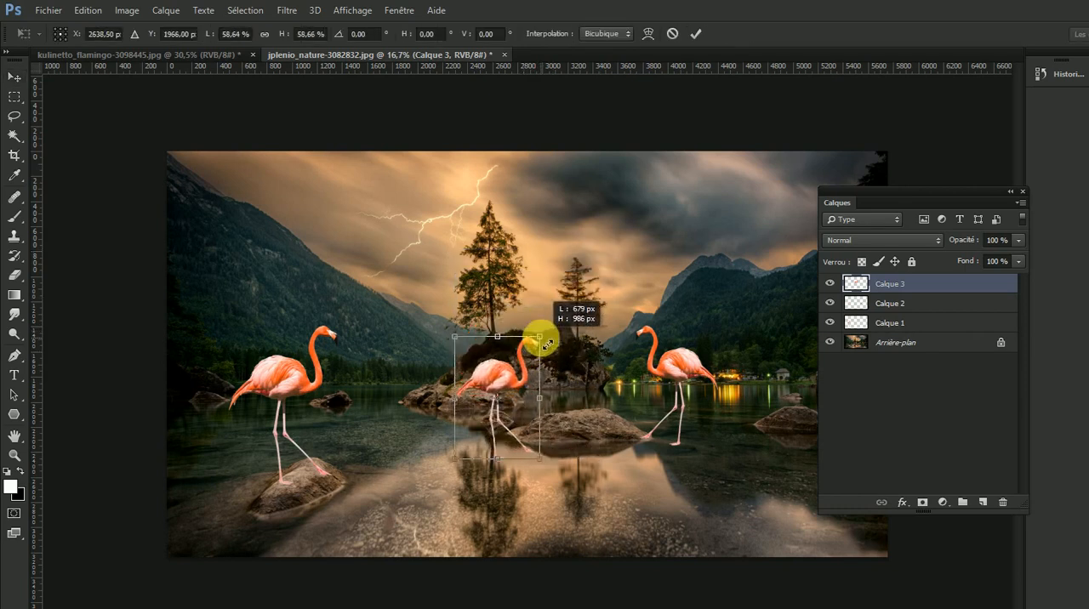
pyautogui.press('Return')
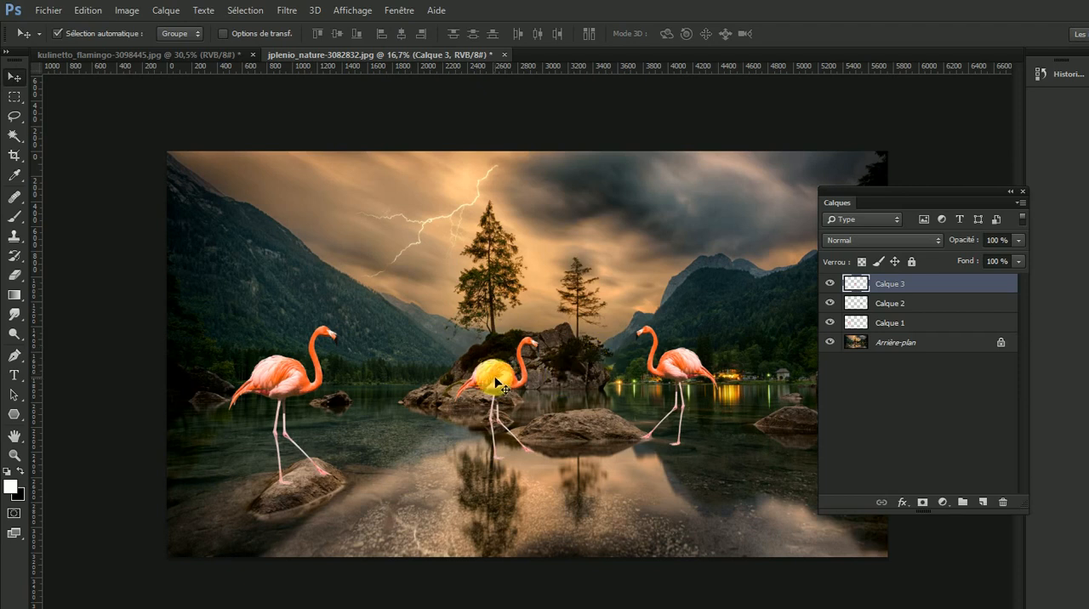
pyautogui.moveTo(494, 372); pyautogui.dragTo(564, 359)
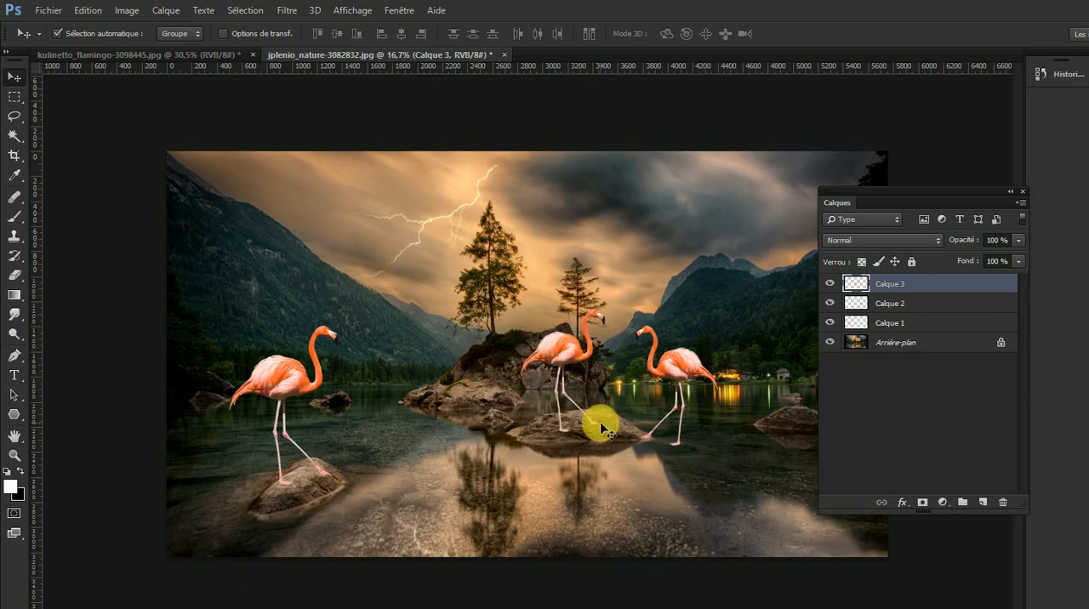
pyautogui.moveTo(589, 422); pyautogui.dragTo(661, 409)
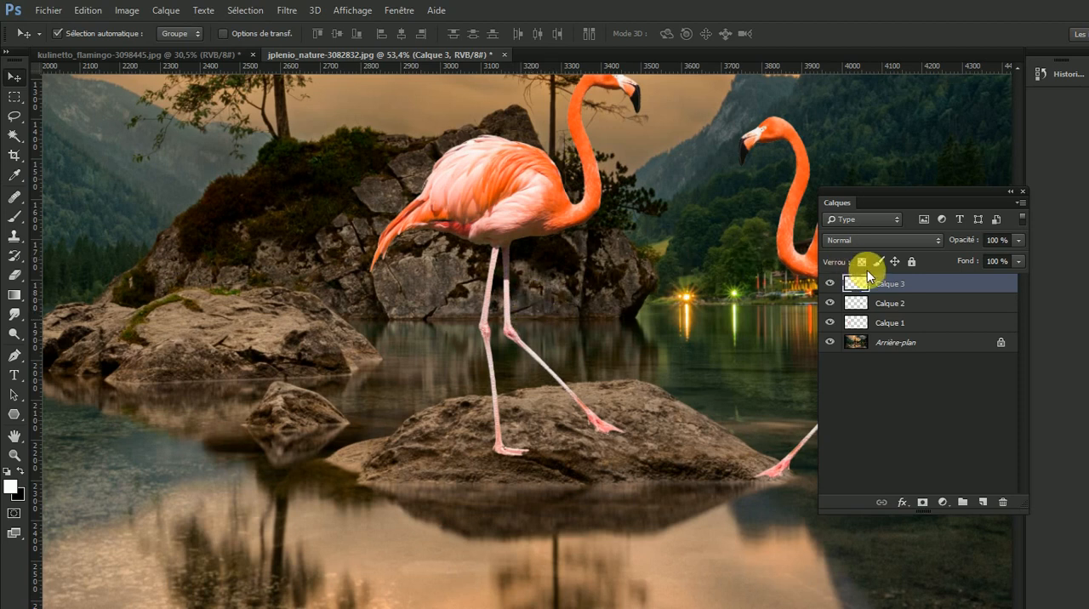
# - Add a layer mask to Calque 3 and make black the foreground colour
pyautogui.click(832, 286)
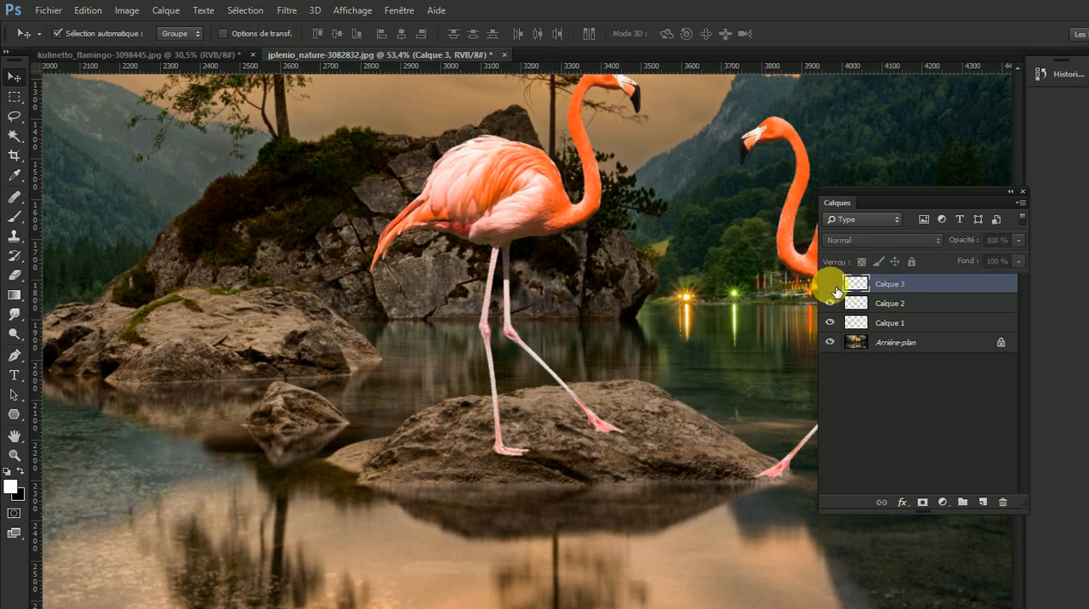
pyautogui.click(832, 285)
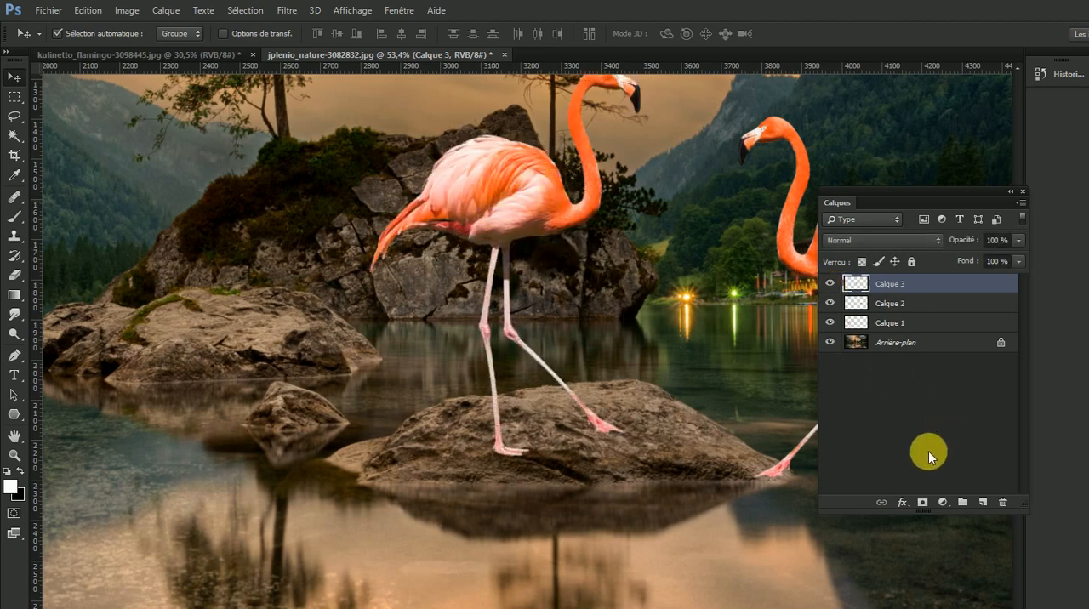
pyautogui.click(928, 505)
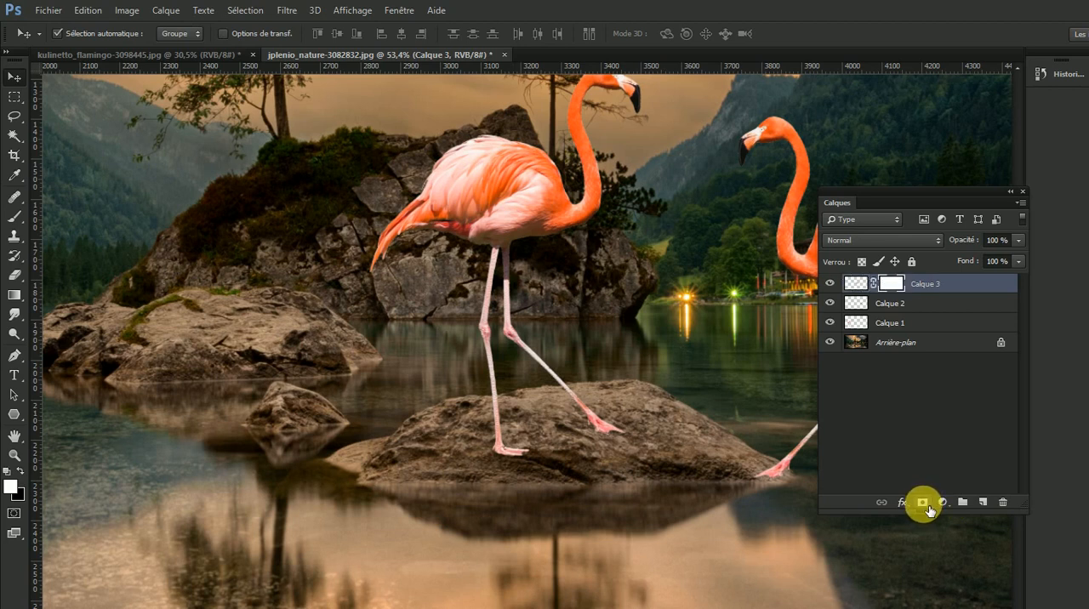
pyautogui.click(21, 470)
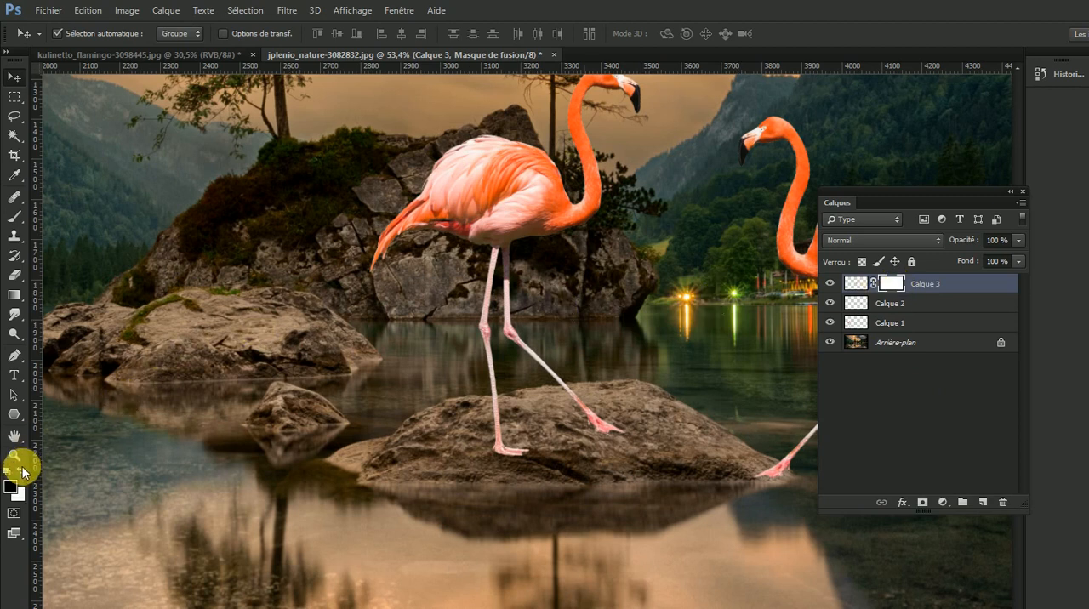
# - Set up the Brush tool with a soft round tip, 34 px in size with 0% hardness
pyautogui.click(15, 216)
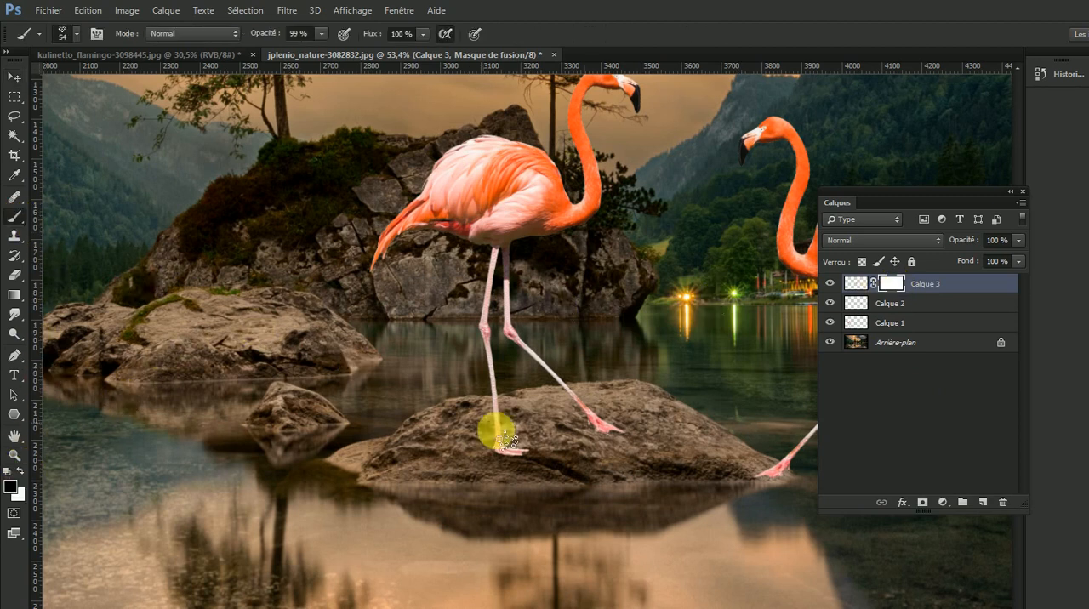
pyautogui.click(78, 40)
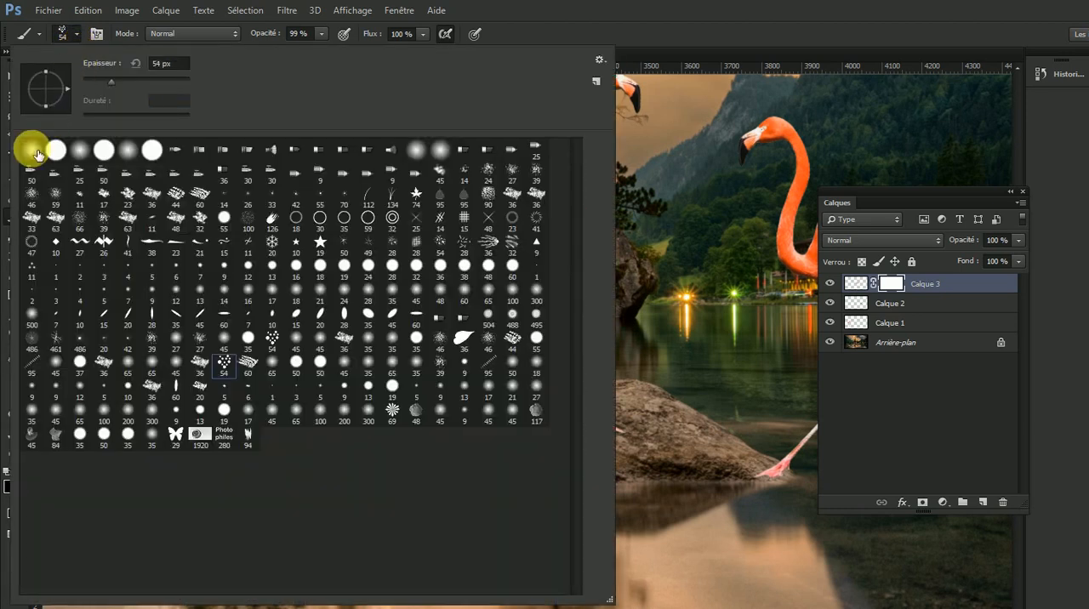
pyautogui.click(35, 157)
pyautogui.click(102, 81)
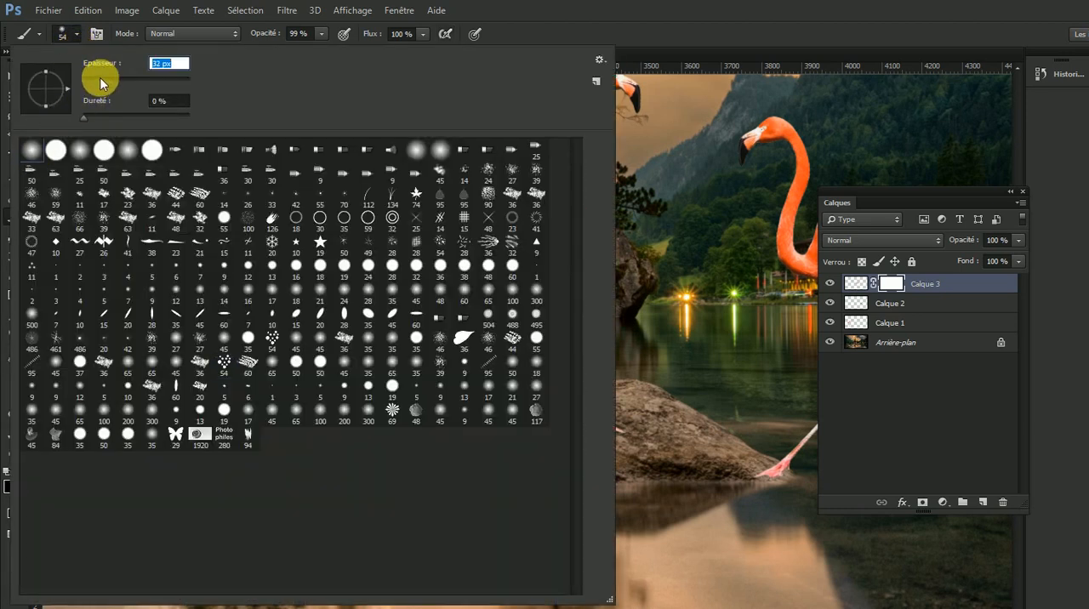
pyautogui.press('Return')
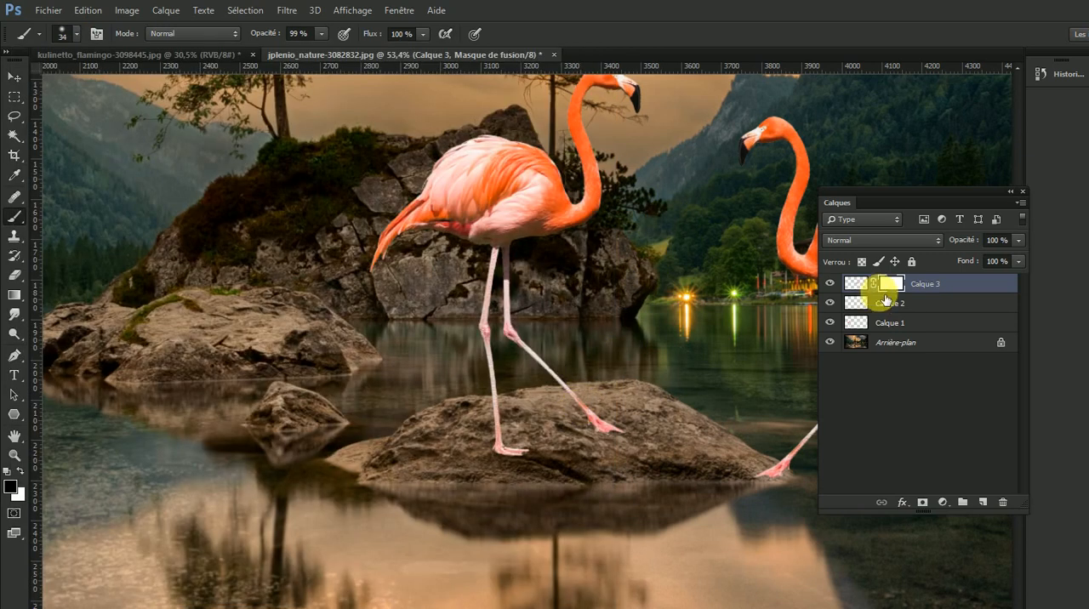
# - Paint black on the Calque 3 mask to hide the flamingo's feet over the middle rock
pyautogui.moveTo(571, 397)
pyautogui.mouseDown()
pyautogui.moveTo(601, 413)
pyautogui.moveTo(598, 433)
pyautogui.moveTo(524, 466)
pyautogui.moveTo(496, 433)
pyautogui.moveTo(506, 411)
pyautogui.moveTo(497, 429)
pyautogui.mouseUp()
pyautogui.scroll(5, 555, 413)
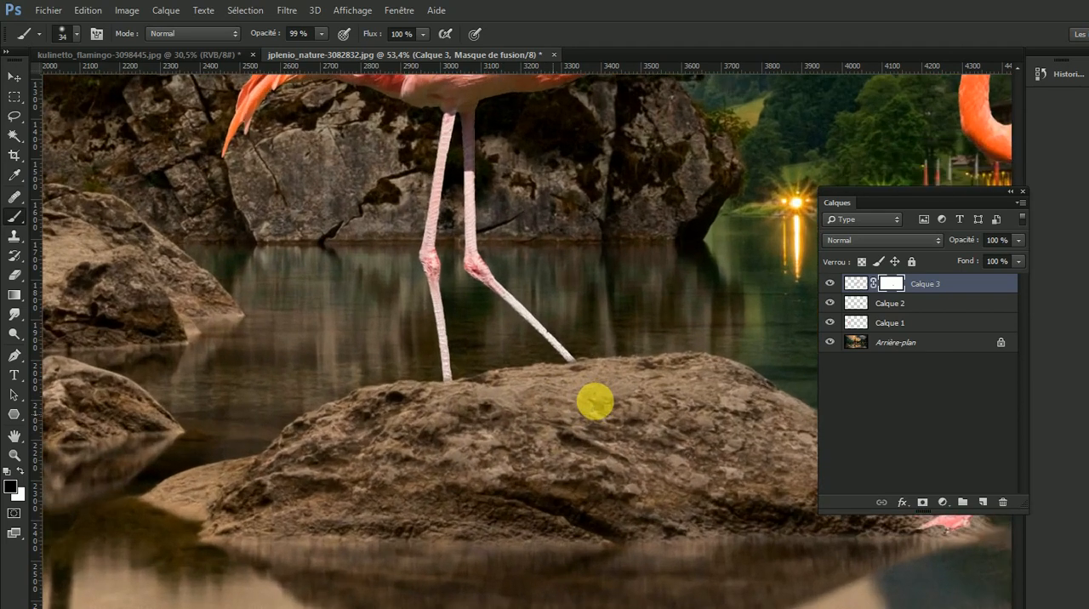
pyautogui.scroll(3, 593, 402)
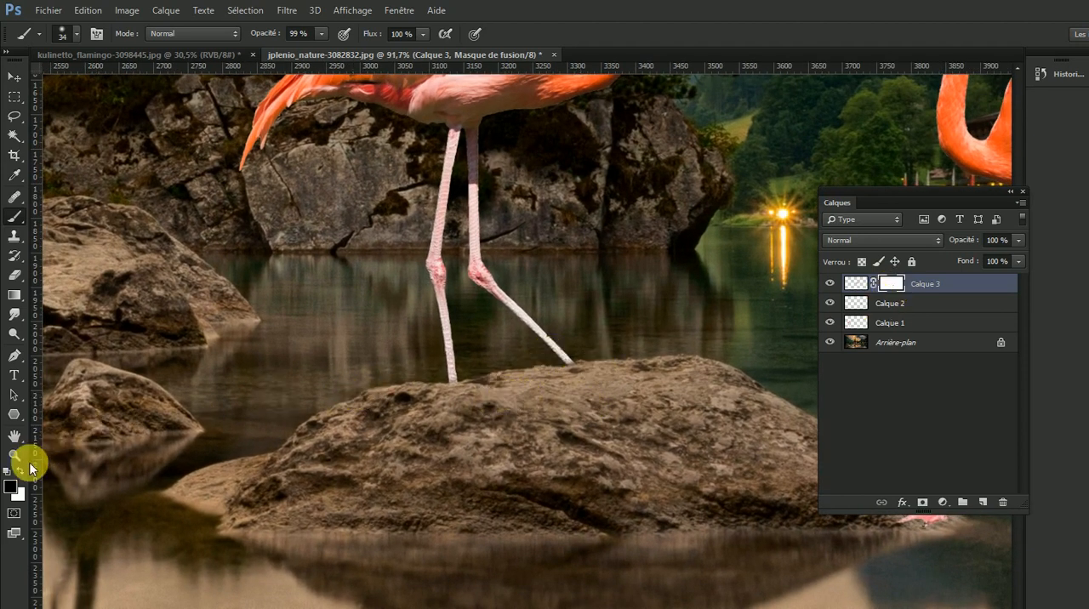
# - Refine the mask where both legs meet the rock, alternating white and black and reducing the brush to 17 px
pyautogui.click(21, 468)
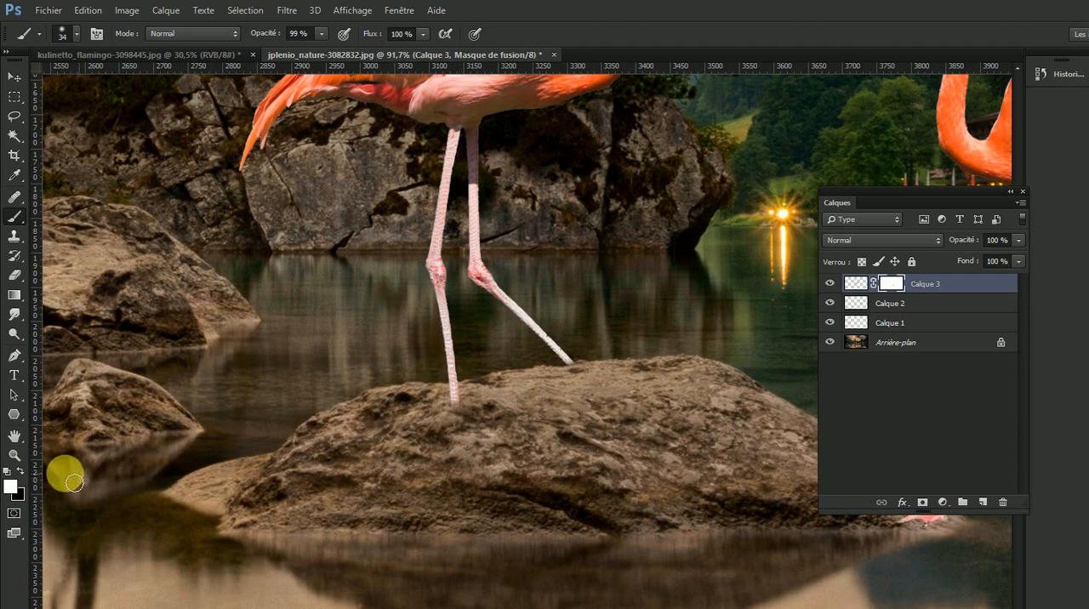
pyautogui.click(20, 469)
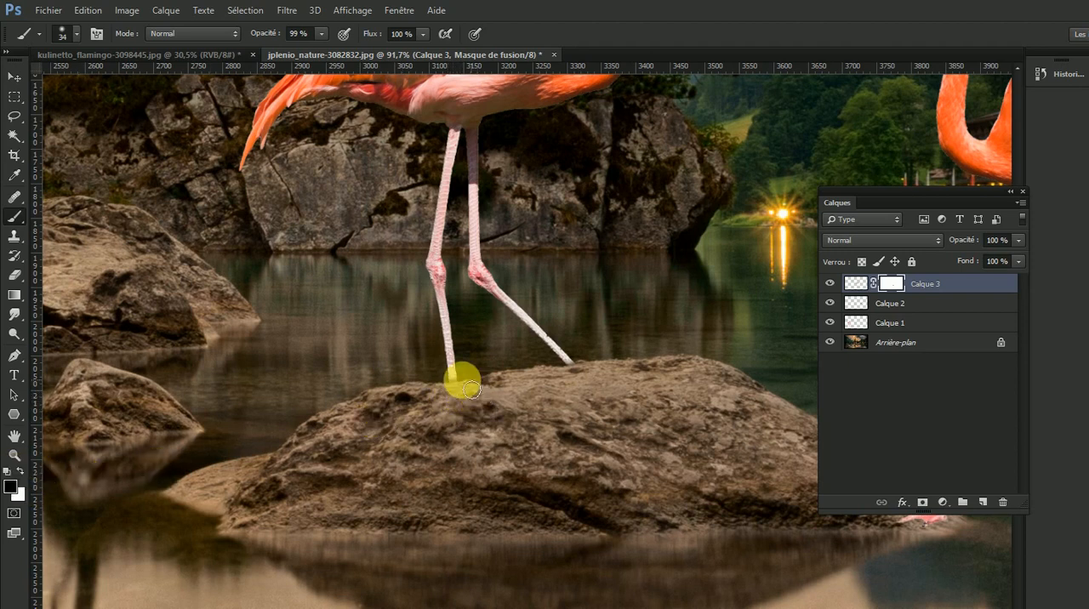
pyautogui.click(21, 469)
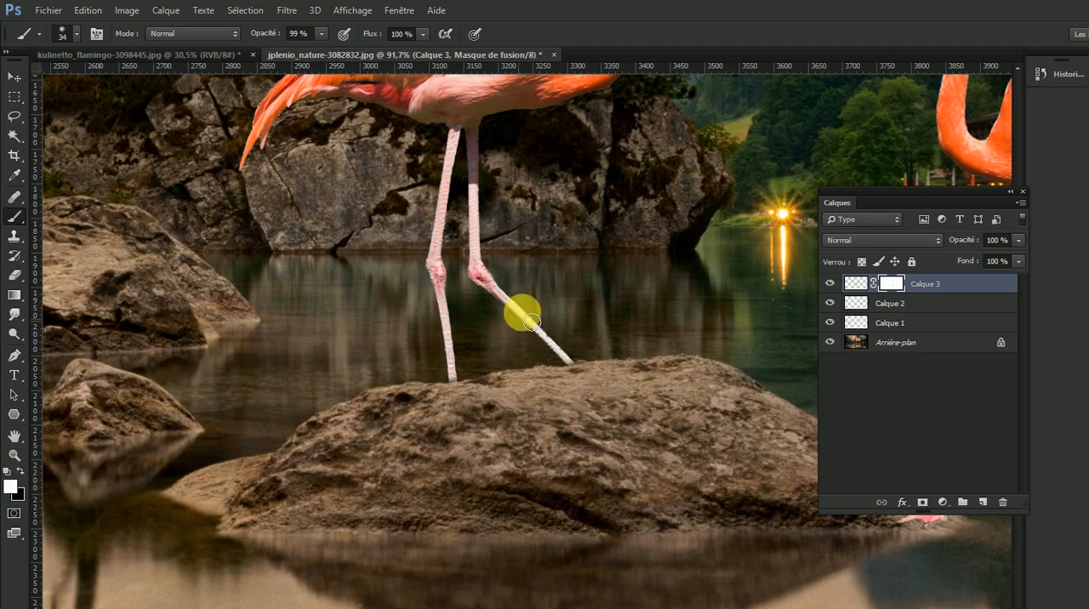
pyautogui.moveTo(470, 358)
pyautogui.mouseDown()
pyautogui.moveTo(453, 337)
pyautogui.moveTo(451, 366)
pyautogui.moveTo(428, 372)
pyautogui.moveTo(450, 361)
pyautogui.moveTo(451, 384)
pyautogui.moveTo(504, 360)
pyautogui.moveTo(546, 376)
pyautogui.moveTo(597, 361)
pyautogui.mouseUp()
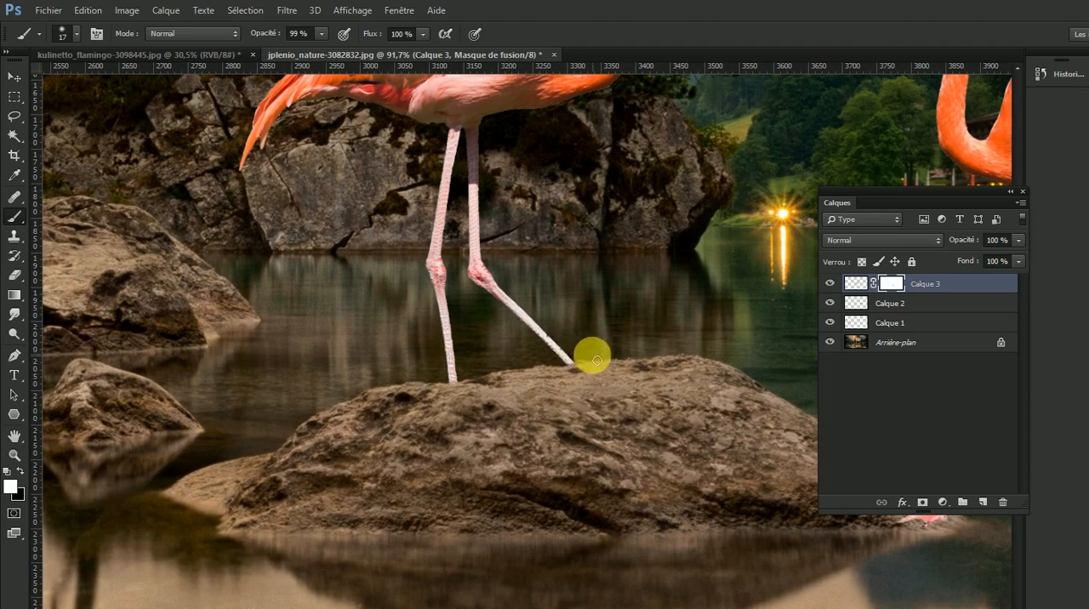
# - Paste a fourth flamingo and move it over the flamingo standing on the left foreground rock
pyautogui.keyDown('alt'); pyautogui.click(567, 432); pyautogui.keyUp('alt')
pyautogui.keyDown('alt'); pyautogui.click(573, 432); pyautogui.keyUp('alt')
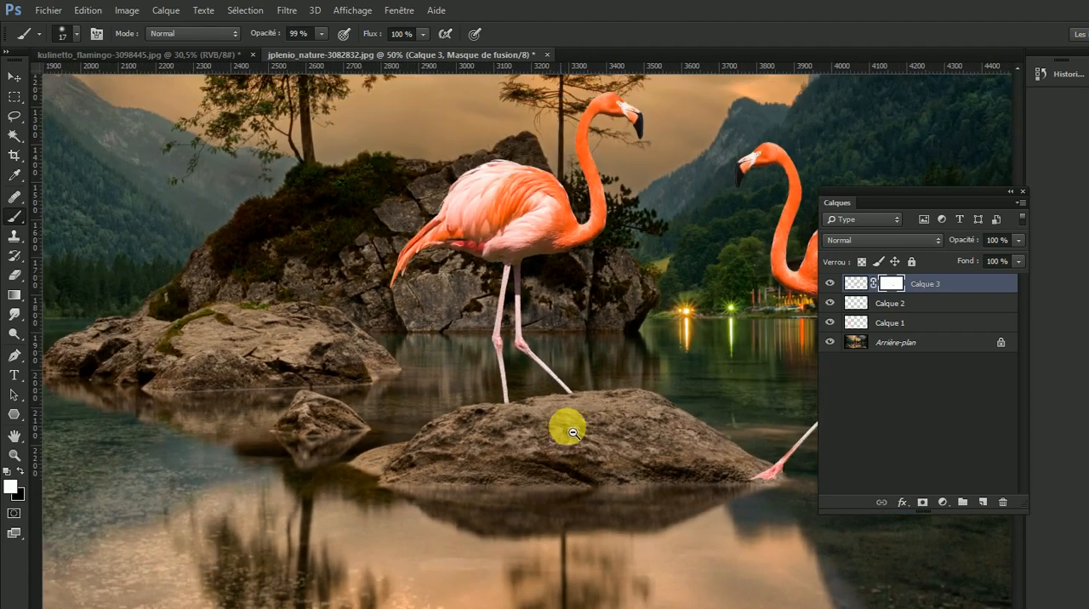
pyautogui.keyDown('alt'); pyautogui.click(573, 433); pyautogui.keyUp('alt')
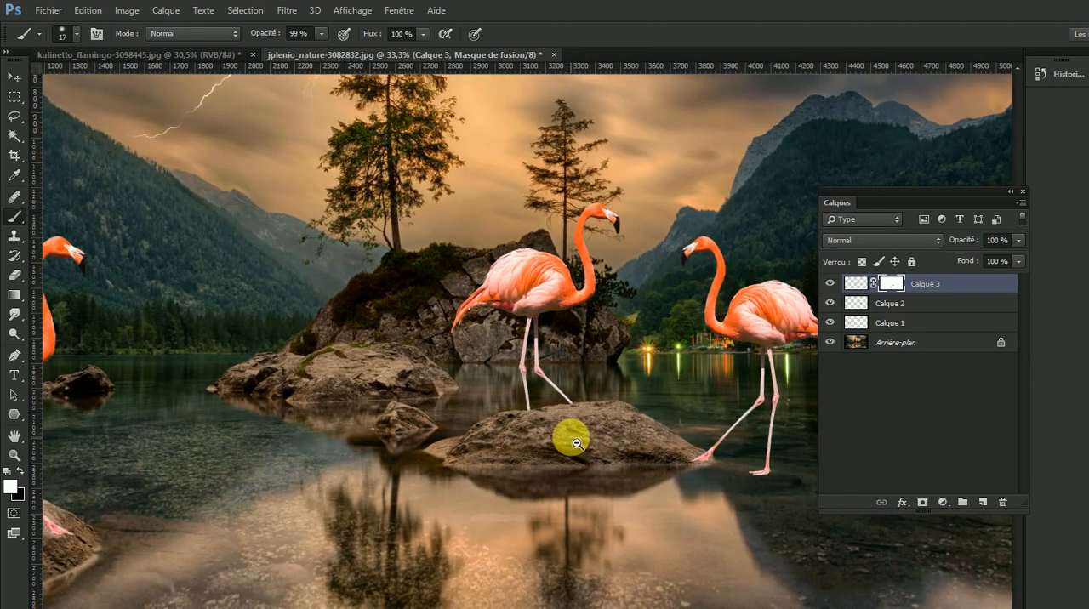
pyautogui.keyDown('alt'); pyautogui.click(581, 440); pyautogui.keyUp('alt')
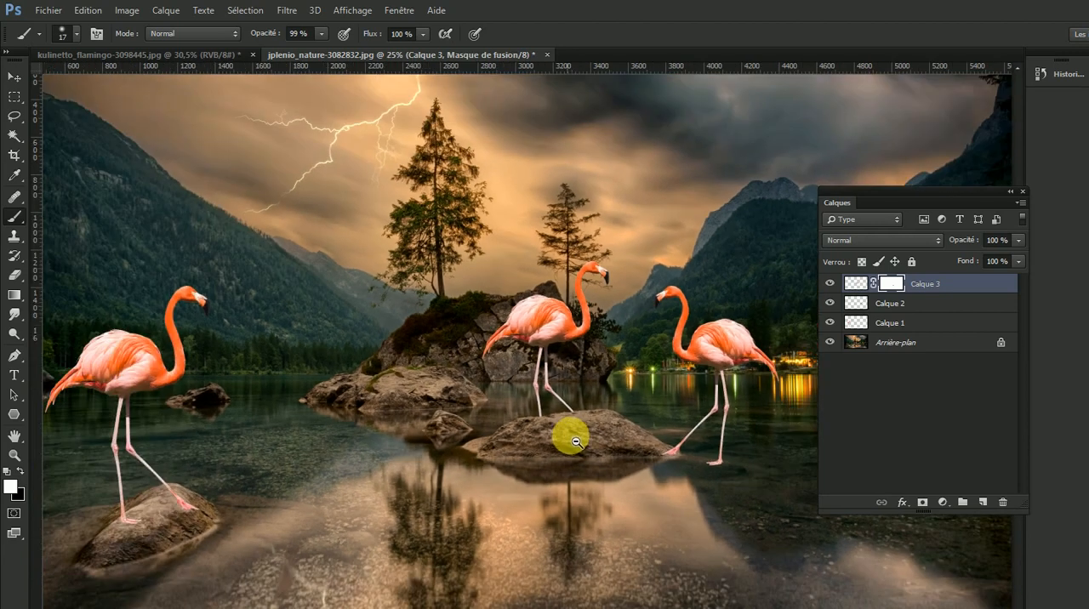
pyautogui.moveTo(610, 425); pyautogui.dragTo(486, 382)
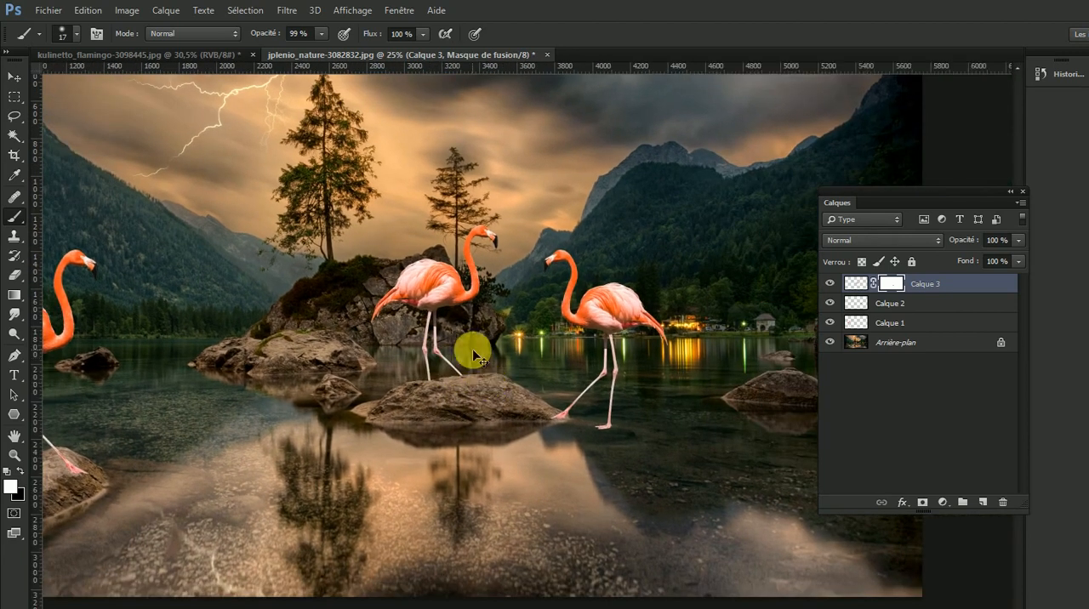
pyautogui.scroll(-2, 472, 349)
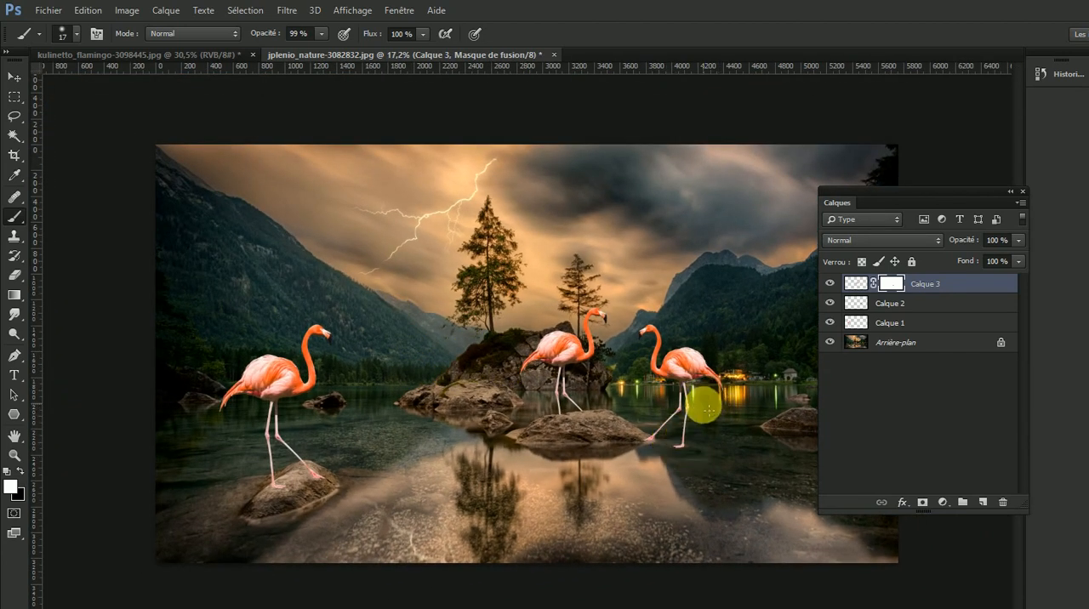
pyautogui.hotkey('ctrl', 'v')
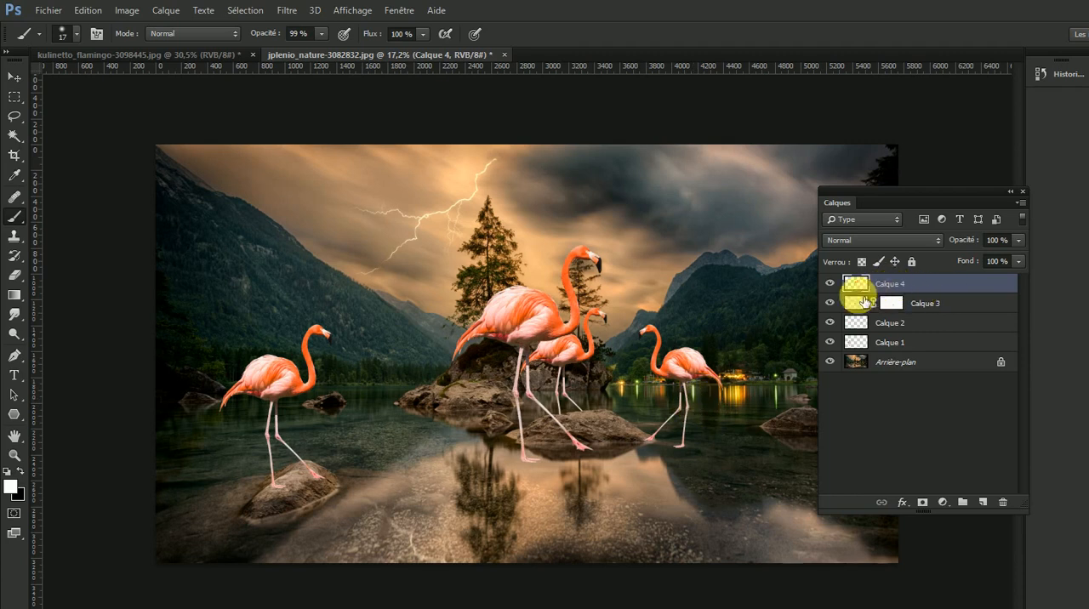
pyautogui.press('v')
pyautogui.moveTo(543, 325); pyautogui.dragTo(366, 351)
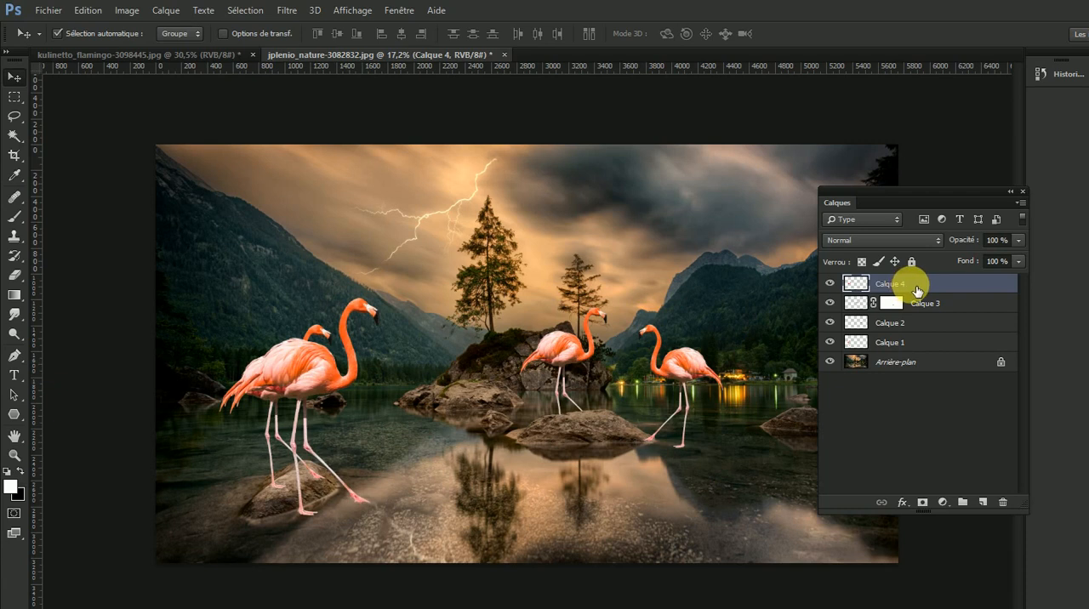
# - Send Calque 4 below Calque 1 in the layer order and move its flamingo to the right of the left foreground one
pyautogui.moveTo(919, 289); pyautogui.dragTo(914, 351)
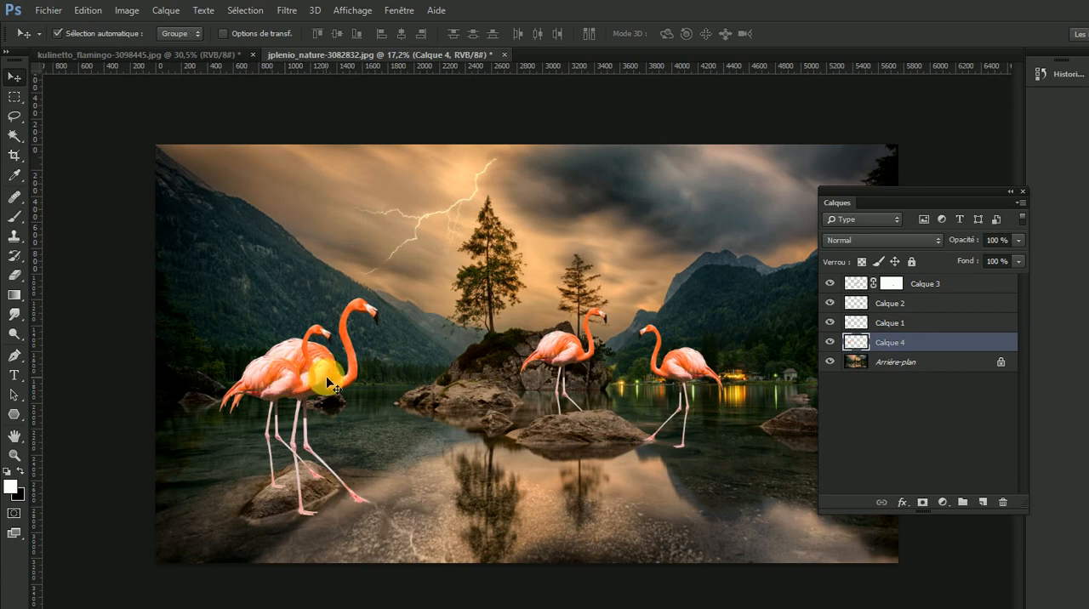
pyautogui.moveTo(294, 407); pyautogui.dragTo(352, 393)
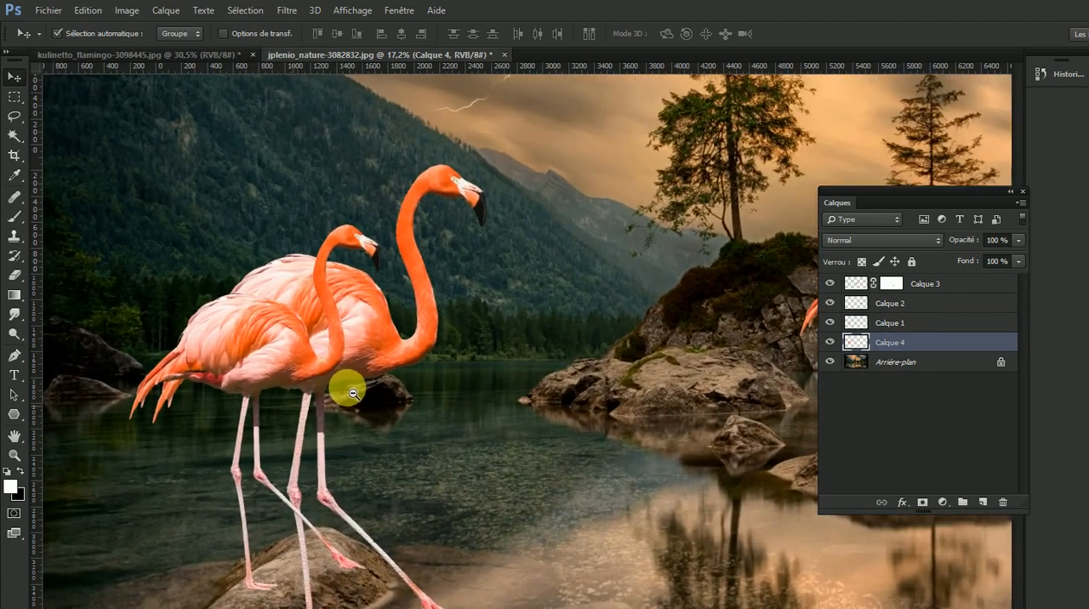
pyautogui.moveTo(375, 330); pyautogui.dragTo(569, 321)
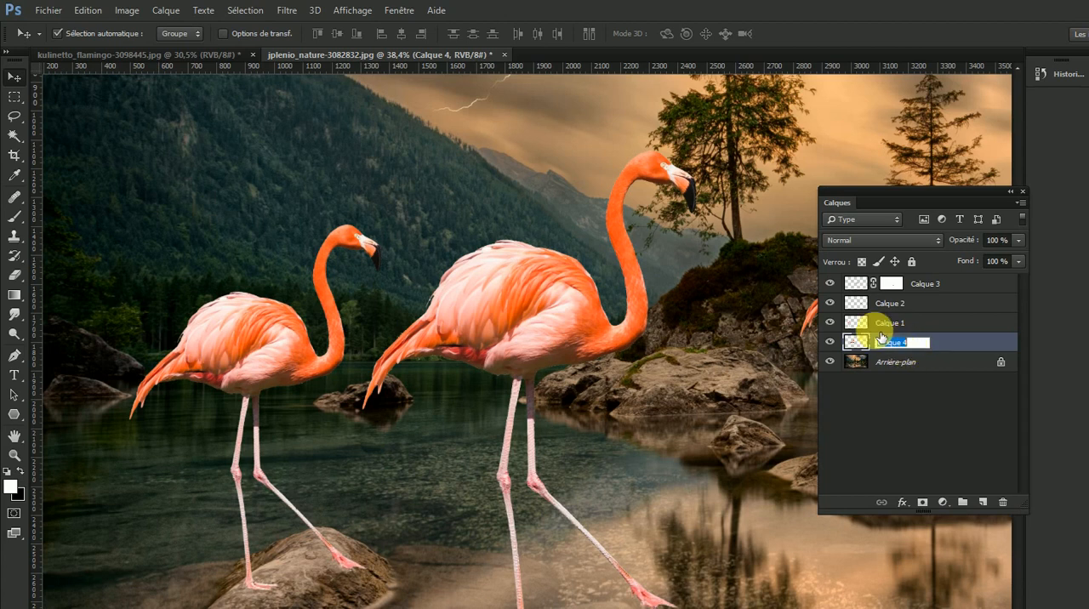
# - Rename the Calque 4 layer as "flamant 4"
pyautogui.write('fama')
pyautogui.write('n')
pyautogui.write('flamant')
pyautogui.press('Return')
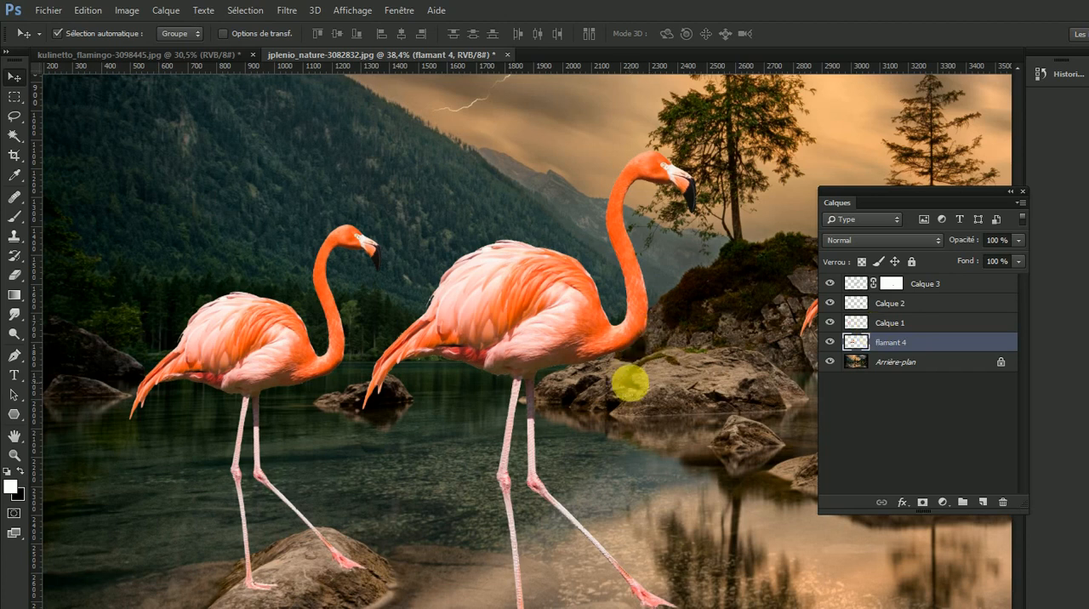
# - Move the flamant 4 flamingo across the lake, just in front of the flamingo in the water at right
pyautogui.keyDown('alt'); pyautogui.click(634, 389); pyautogui.keyUp('alt')
pyautogui.keyDown('alt'); pyautogui.click(677, 395); pyautogui.keyUp('alt')
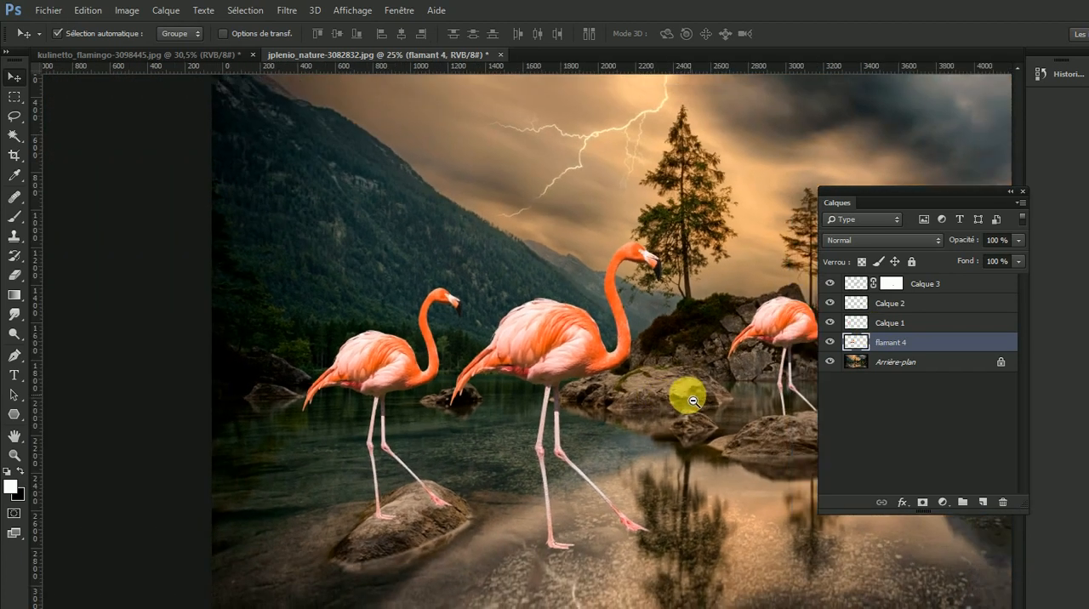
pyautogui.keyDown('alt'); pyautogui.click(693, 401); pyautogui.keyUp('alt')
pyautogui.moveTo(430, 353); pyautogui.dragTo(517, 367)
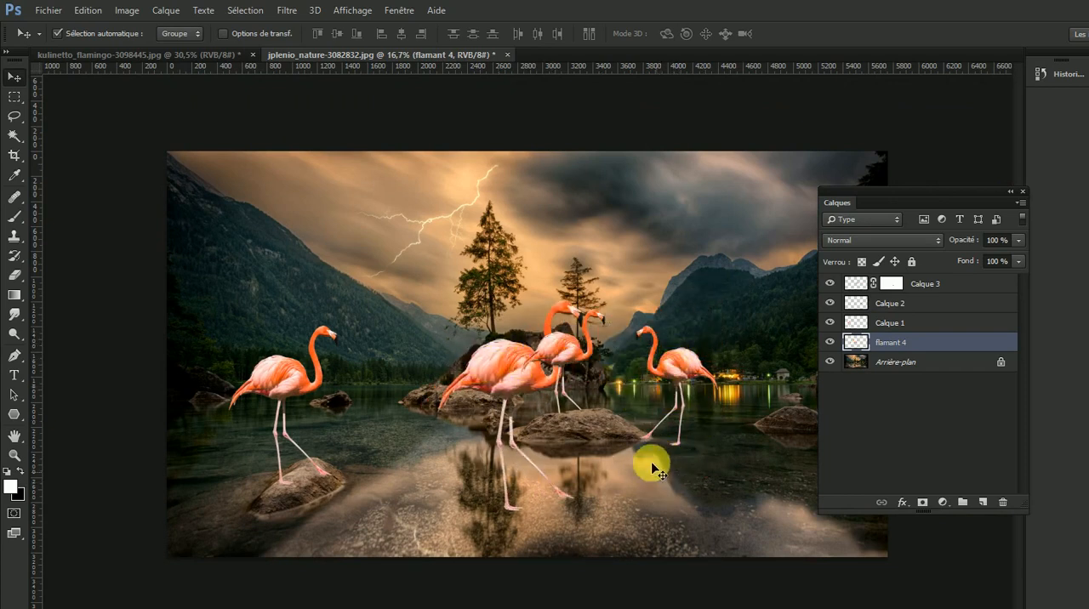
pyautogui.moveTo(486, 360); pyautogui.dragTo(595, 367)
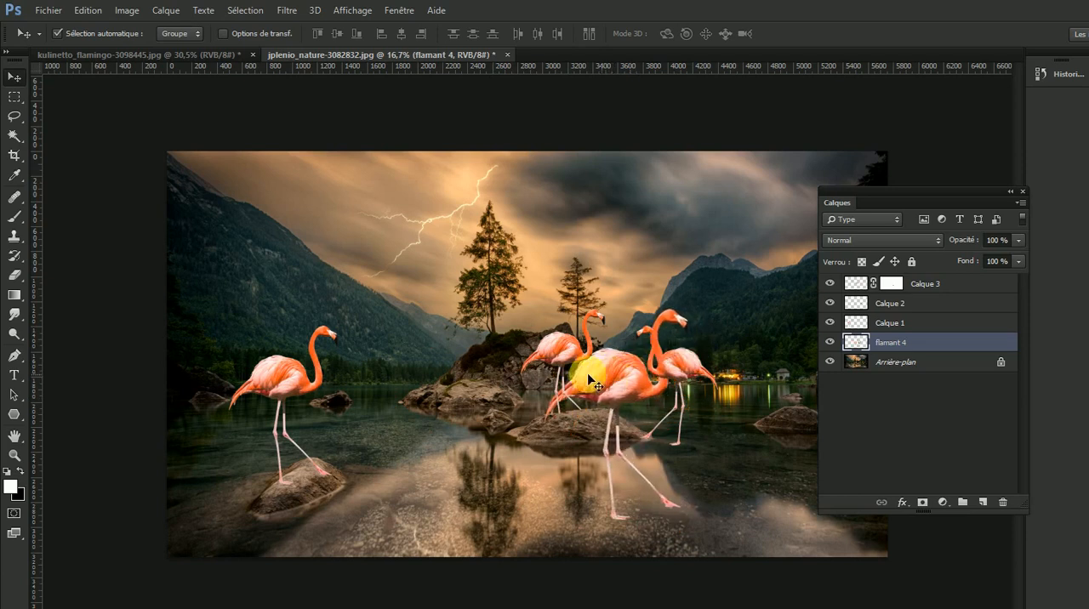
# - Flip the flamant 4 layer vertically and move it down beneath the flamingo standing in the water
pyautogui.click(89, 10)
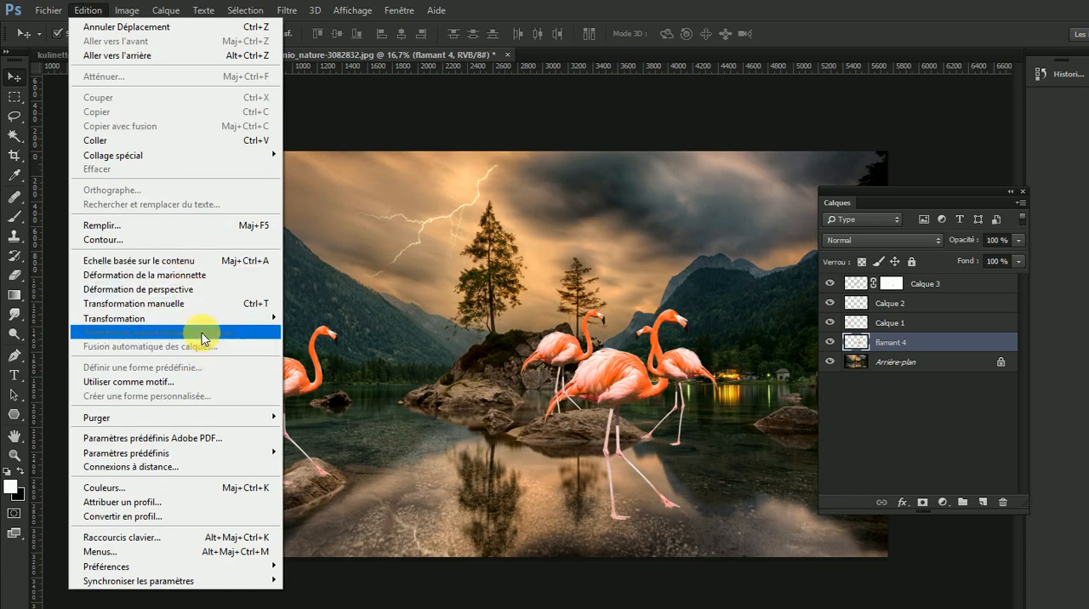
pyautogui.moveTo(213, 319)
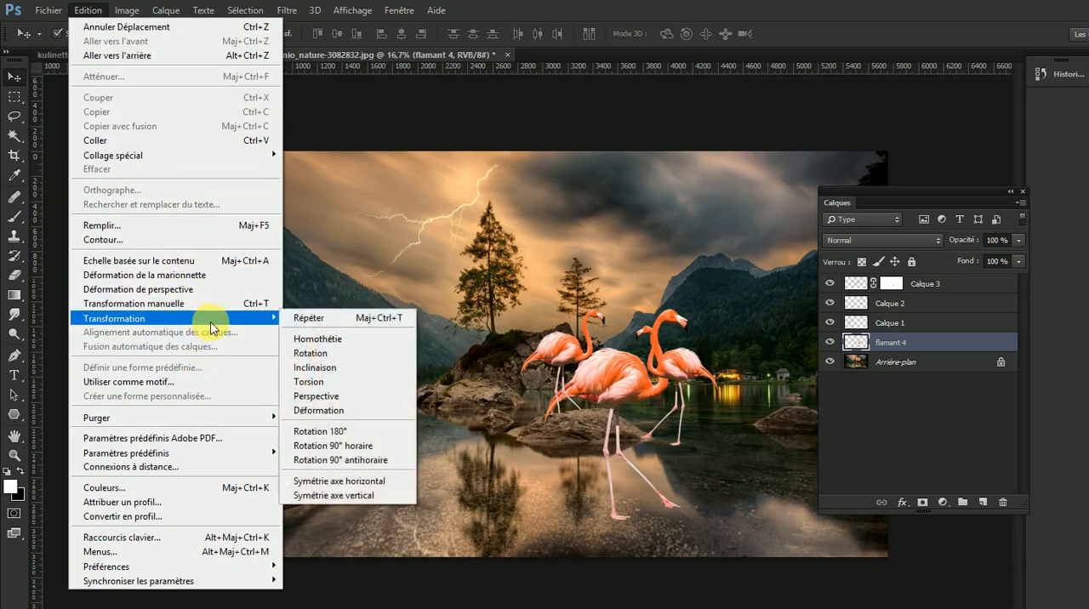
pyautogui.click(373, 497)
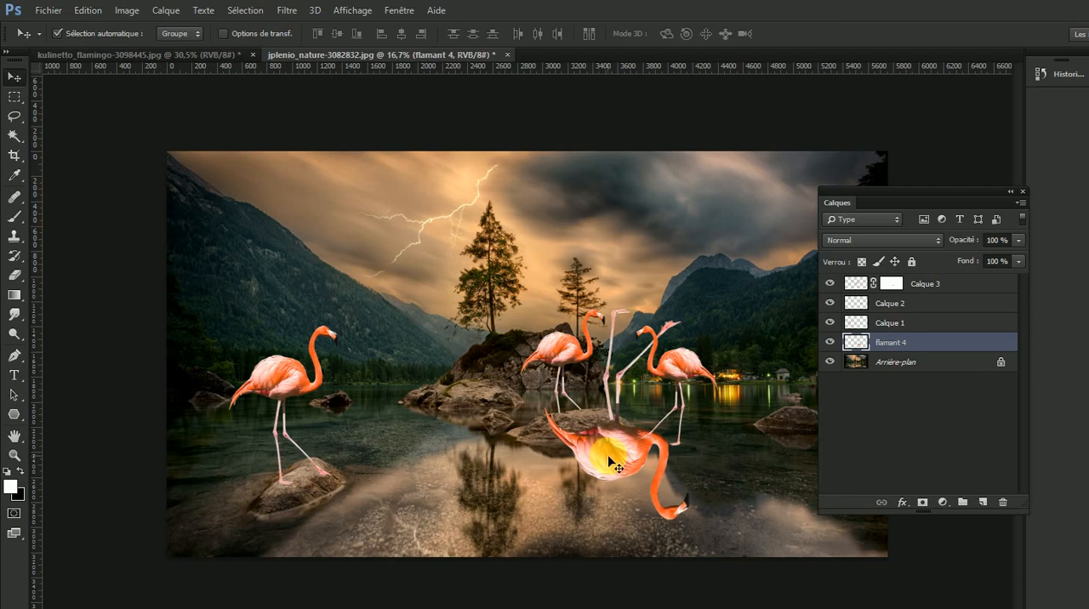
pyautogui.moveTo(617, 453); pyautogui.dragTo(665, 480)
# - Flip the flamant 4 layer horizontally to mirror the flamingo in the water, and shift it further down
pyautogui.click(88, 10)
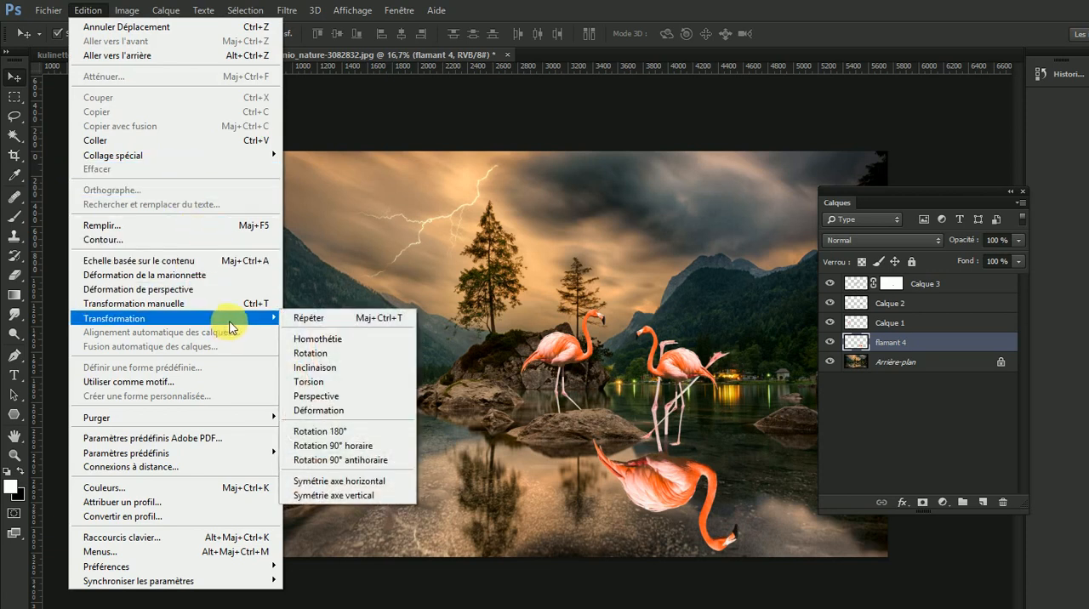
pyautogui.click(390, 482)
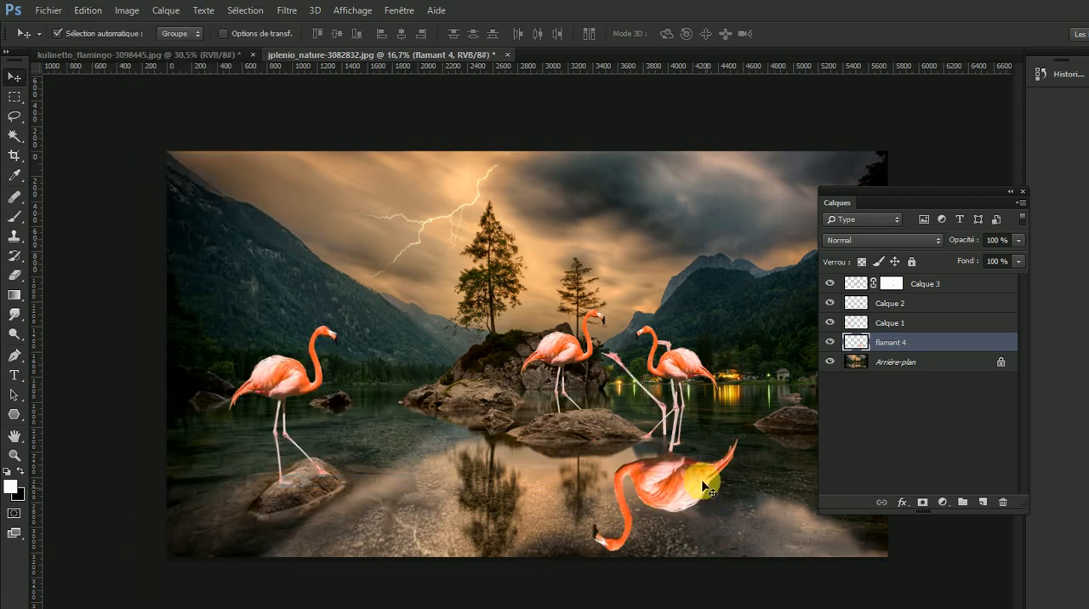
pyautogui.moveTo(698, 479); pyautogui.dragTo(689, 504)
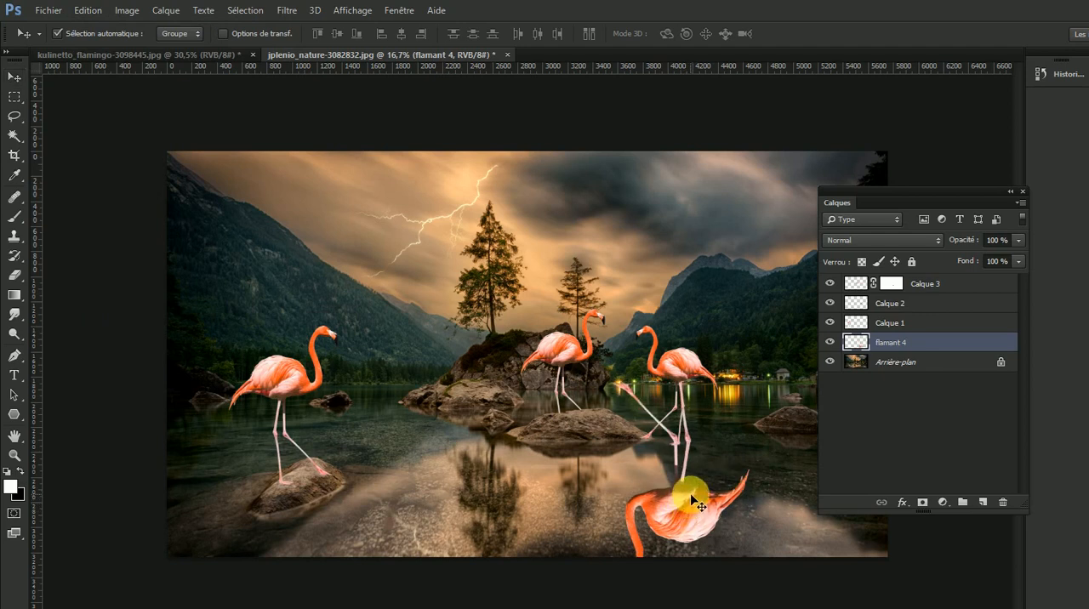
# - Scale the flamant 4 layer to about 53 % and place it beneath the feet of the flamingo standing in the water
pyautogui.hotkey('ctrl', 't')
pyautogui.moveTo(741, 372); pyautogui.dragTo(685, 440)
pyautogui.moveTo(656, 535); pyautogui.dragTo(679, 529)
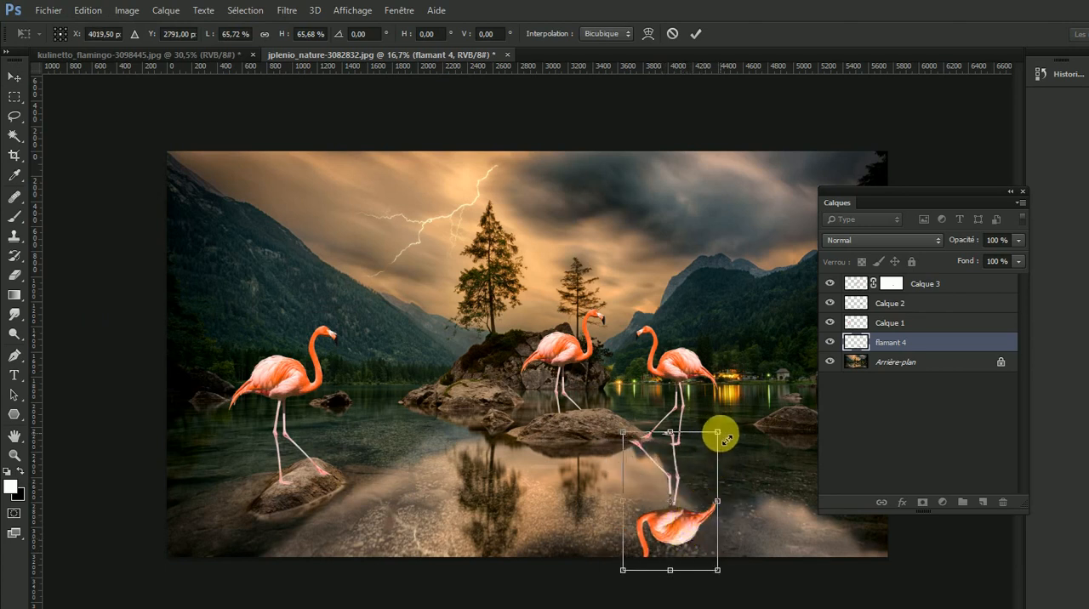
pyautogui.moveTo(727, 438); pyautogui.dragTo(683, 474)
pyautogui.moveTo(652, 535); pyautogui.dragTo(675, 524)
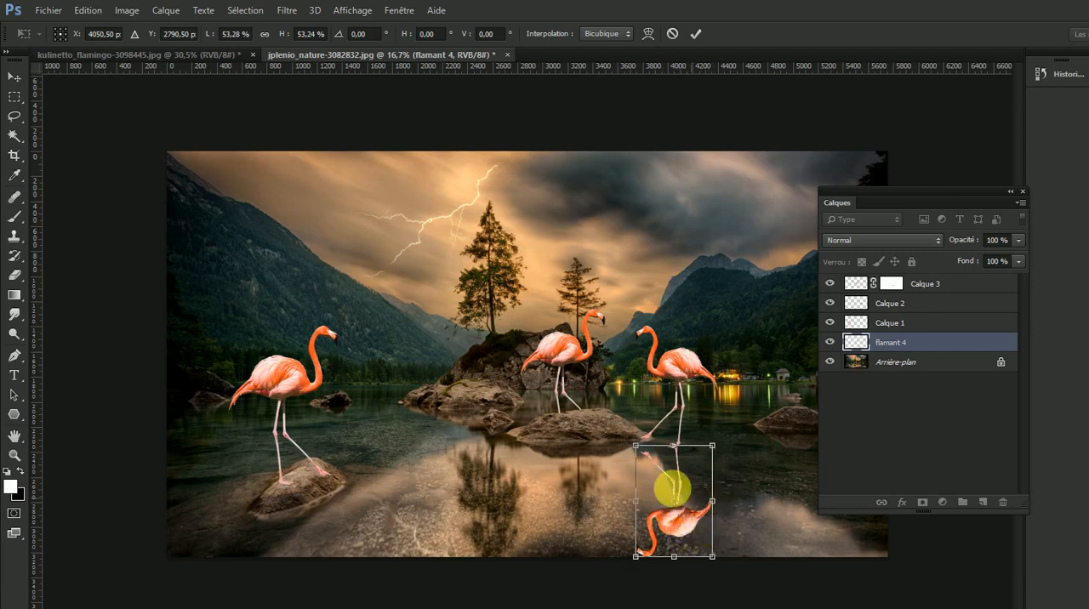
pyautogui.press('Return')
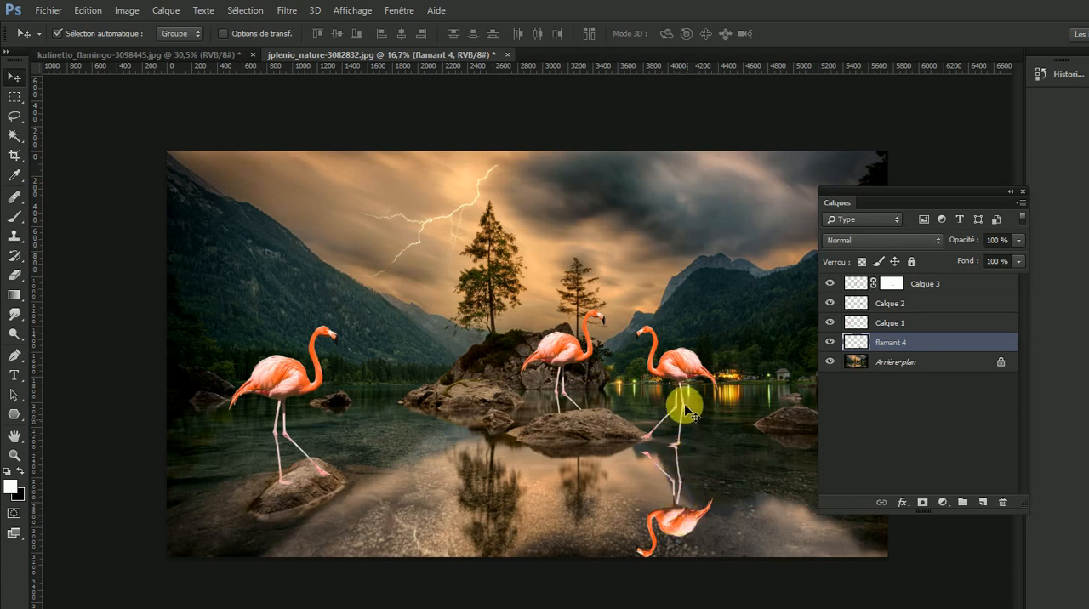
# - Move the inverted flamant 4 flamingo away from its place beneath the standing flamingo and delete its layer
pyautogui.click(680, 370)
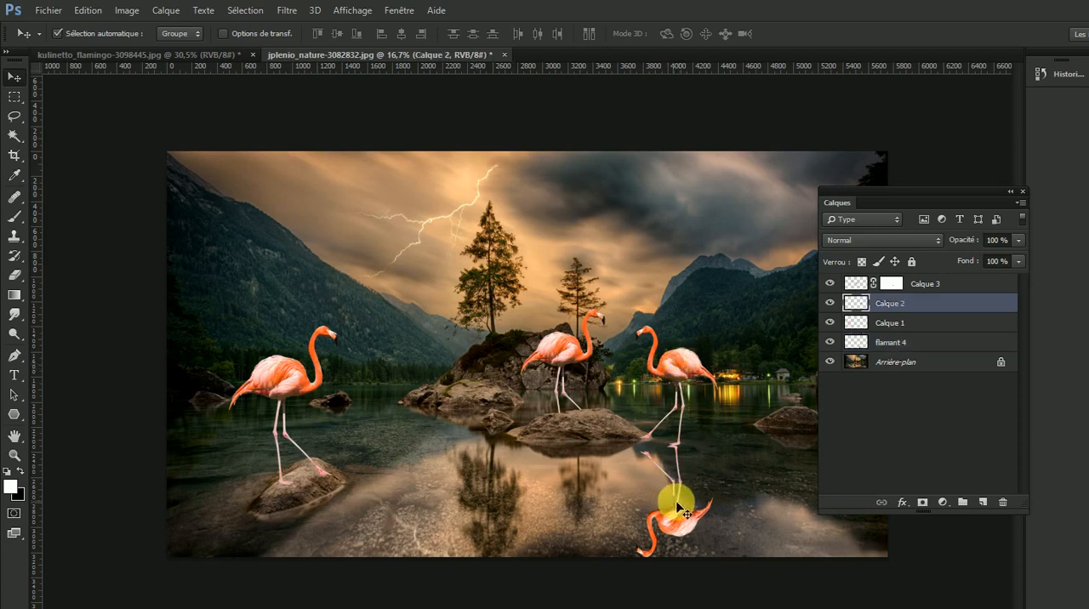
pyautogui.moveTo(679, 516); pyautogui.dragTo(581, 512)
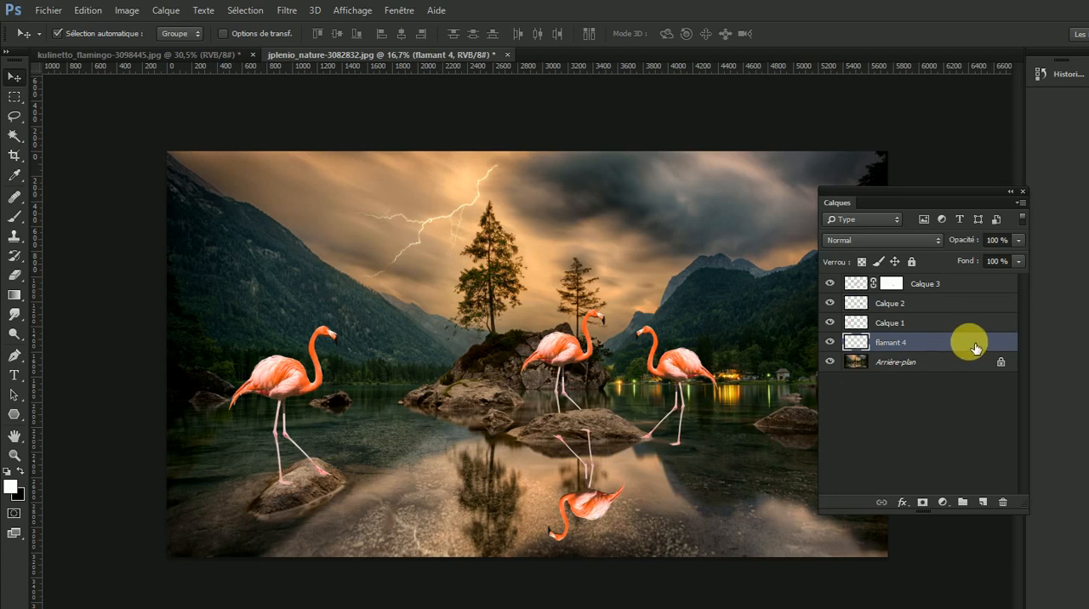
pyautogui.moveTo(968, 343); pyautogui.dragTo(1004, 504)
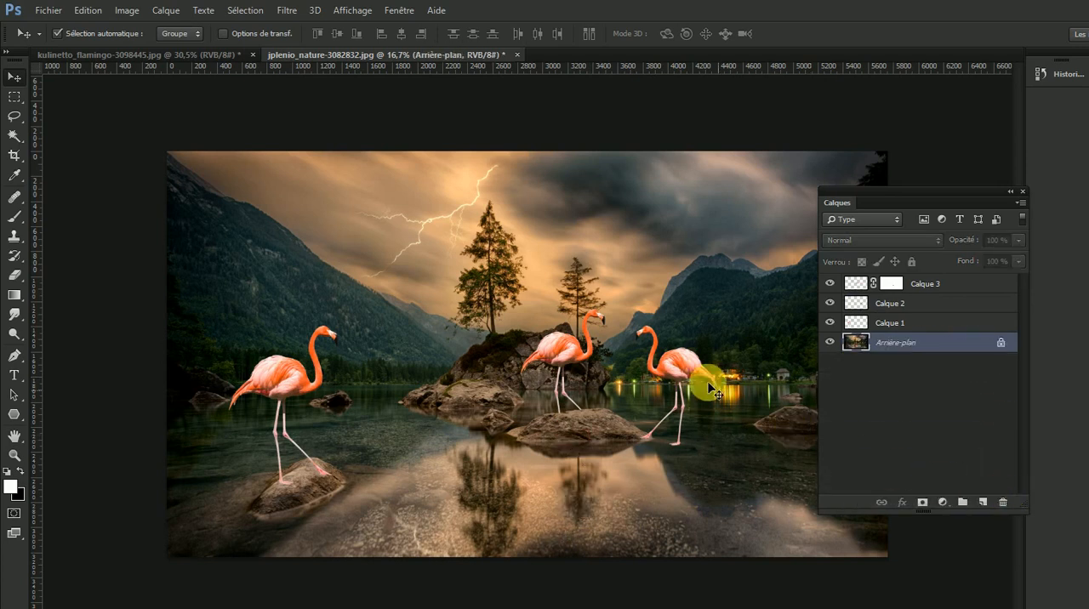
# - Identify the layer of the flamingo standing in the water beside the rock and duplicate that layer, Calque 2
pyautogui.click(681, 364)
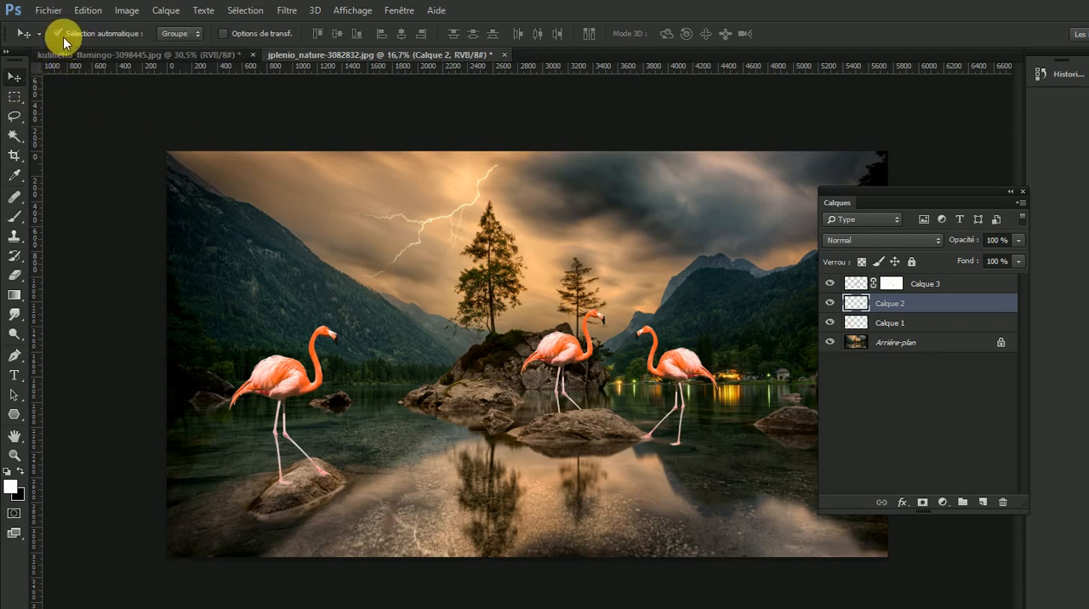
pyautogui.click(289, 384)
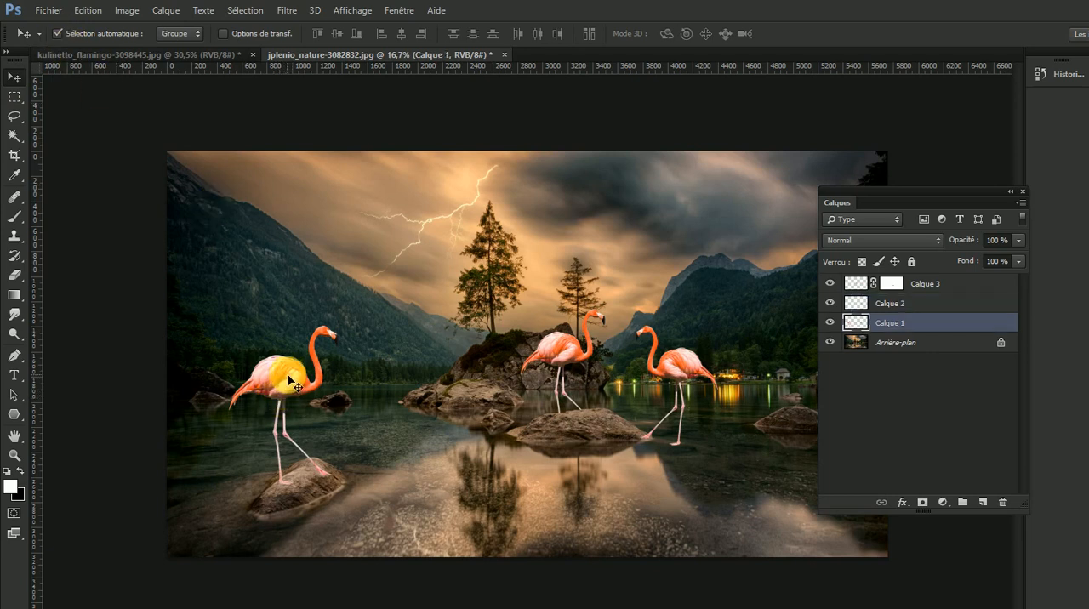
pyautogui.click(561, 353)
pyautogui.click(684, 368)
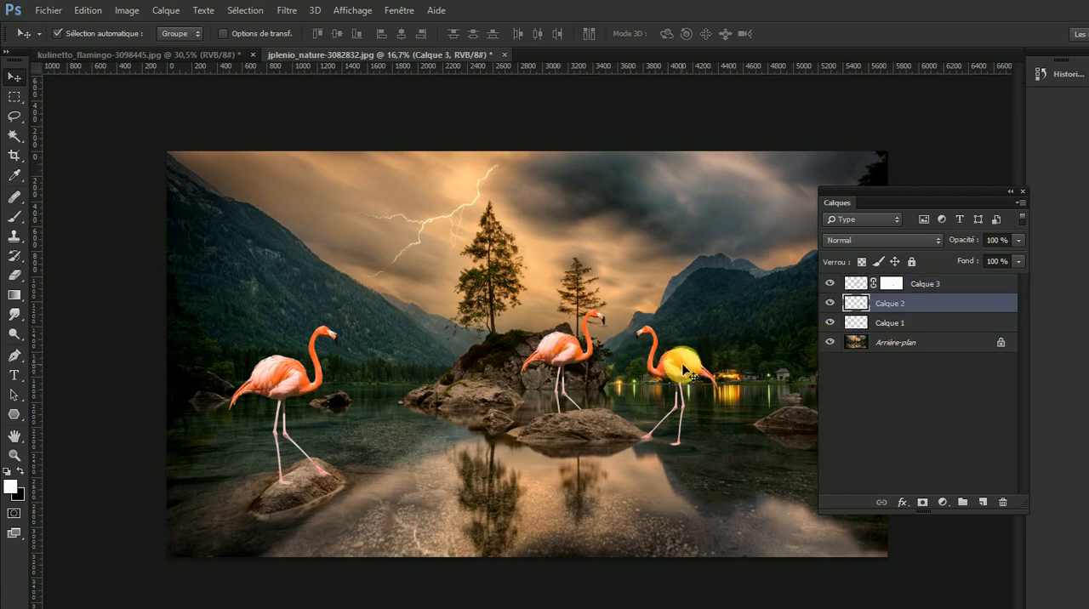
pyautogui.click(562, 356)
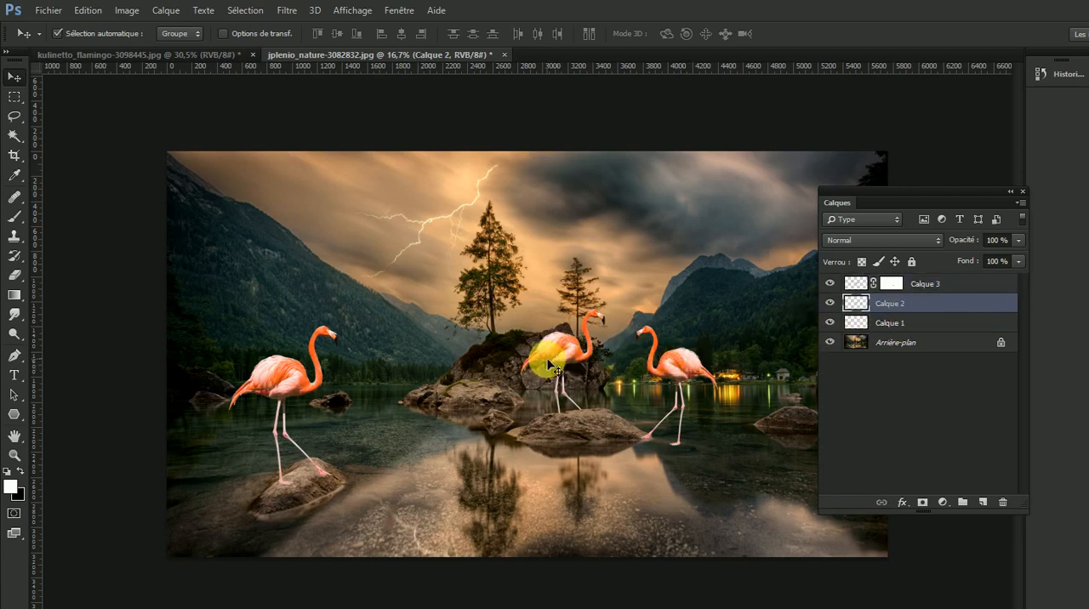
pyautogui.click(680, 364)
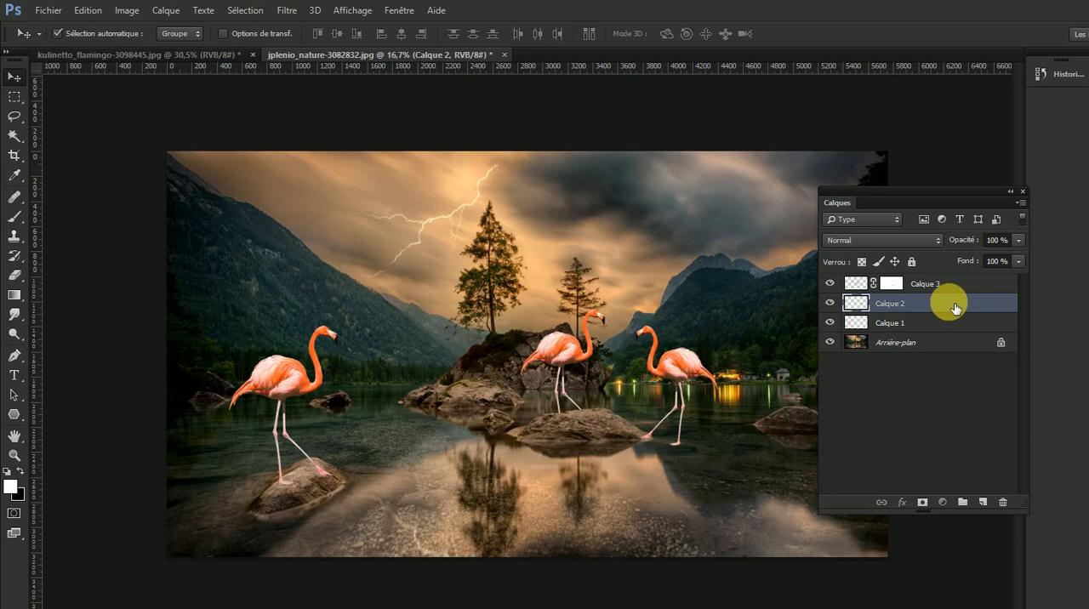
pyautogui.moveTo(954, 308); pyautogui.dragTo(985, 503)
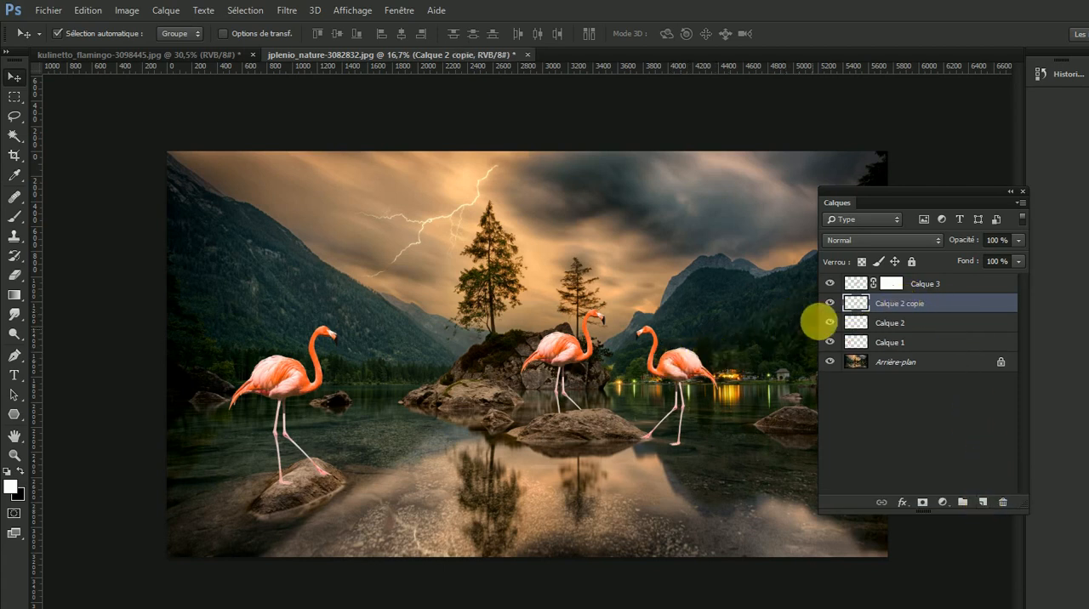
pyautogui.click(831, 304)
pyautogui.click(832, 303)
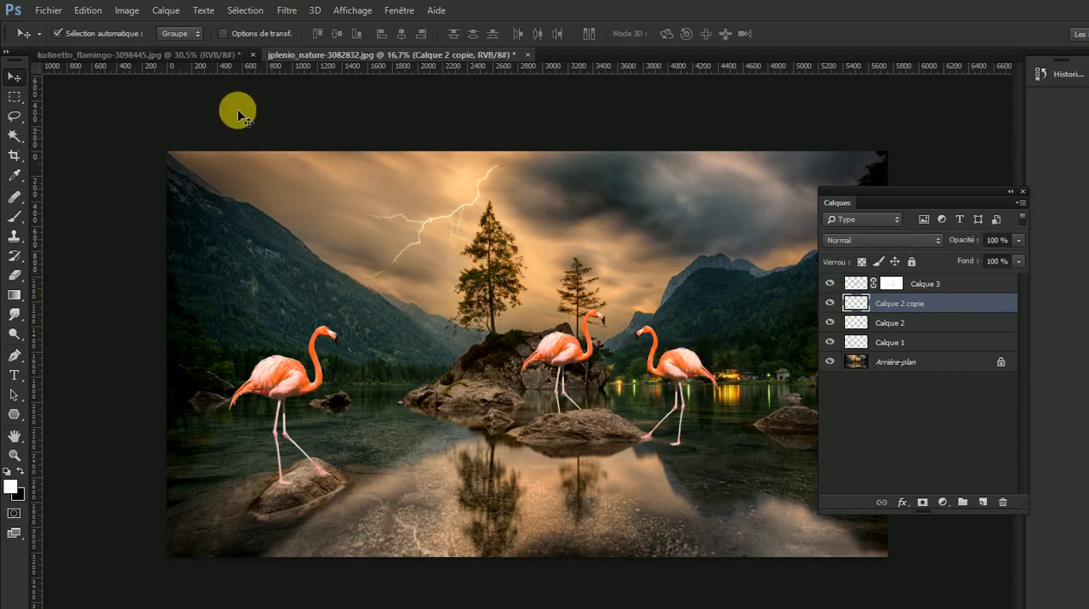
# - Flip the Calque 2 copie layer vertically and move it down so its feet meet those of the flamingo in the water
pyautogui.click(88, 10)
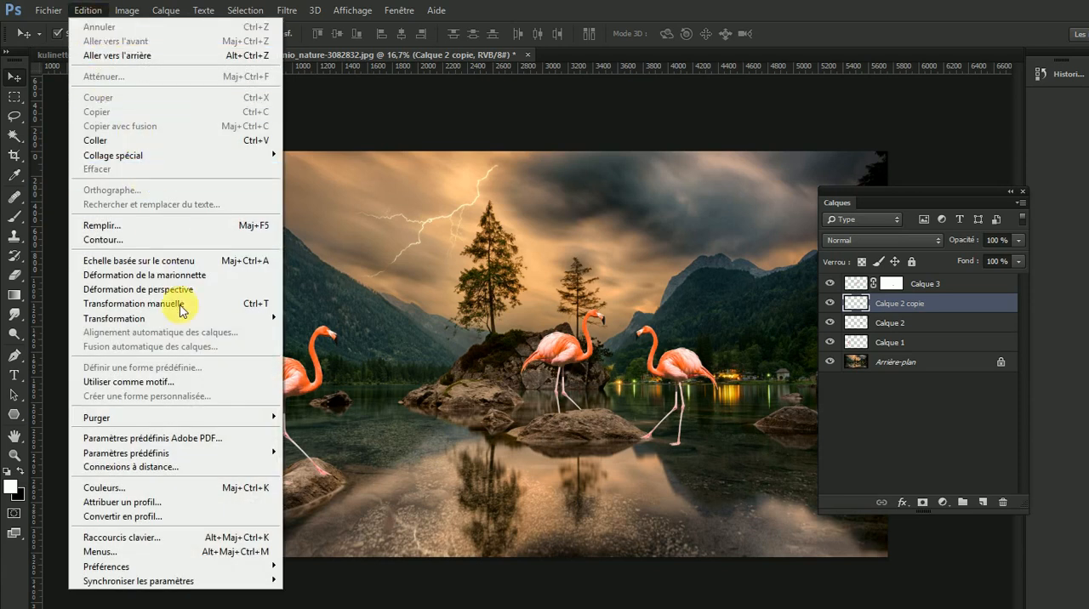
pyautogui.moveTo(200, 318)
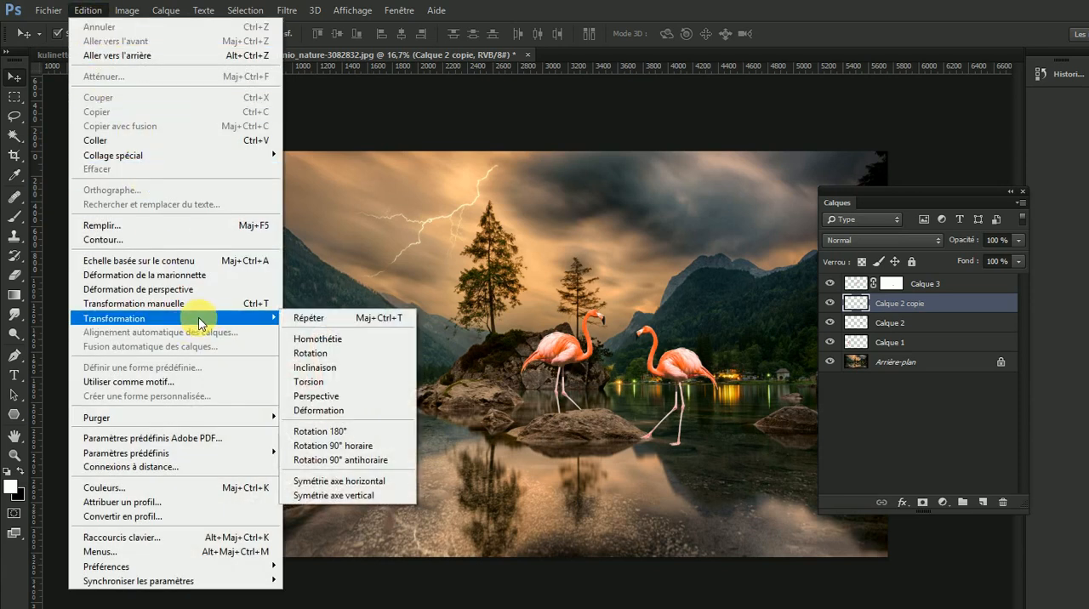
pyautogui.click(353, 496)
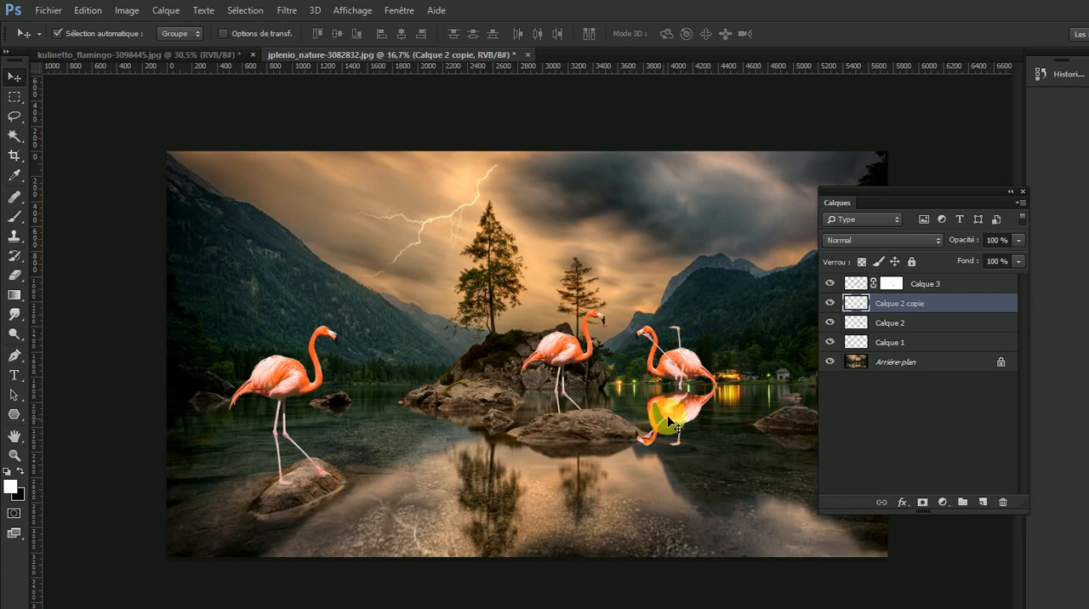
pyautogui.moveTo(667, 415); pyautogui.dragTo(756, 501)
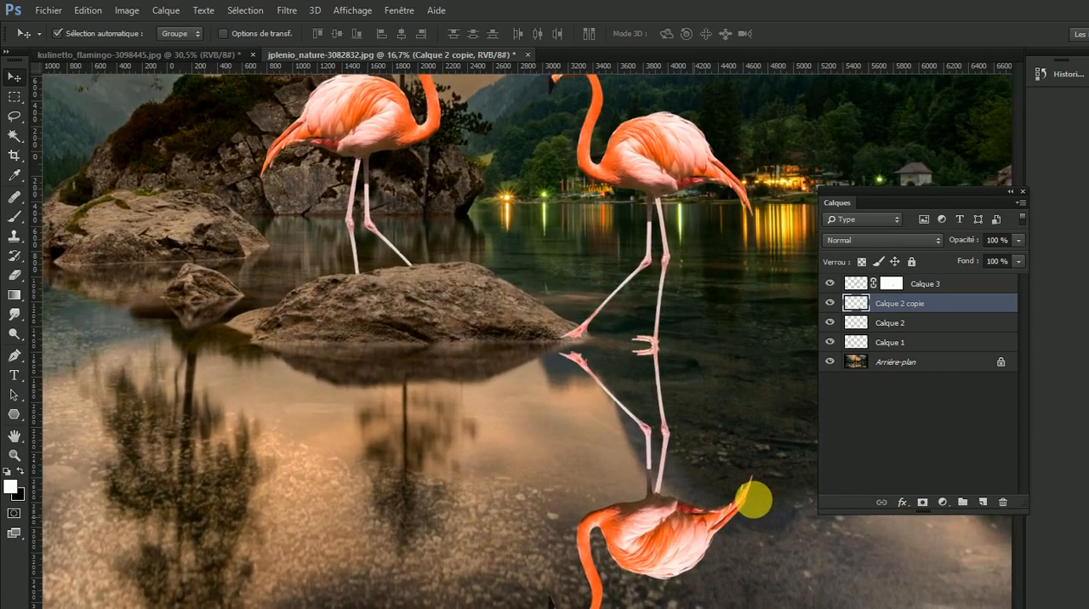
pyautogui.press('alt')
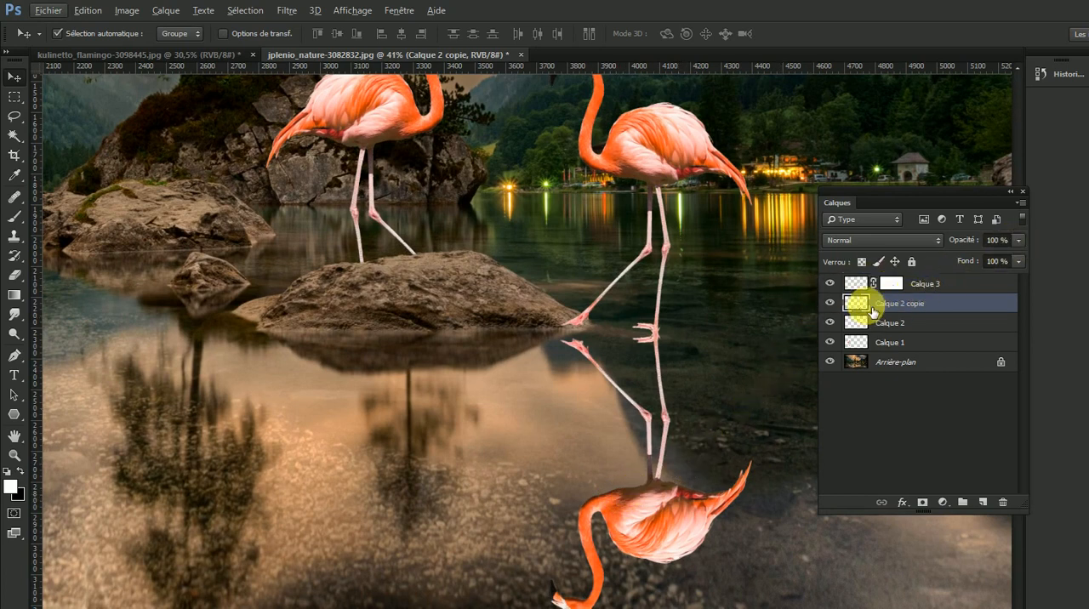
# - Lower the opacity of the Calque 2 copie reflection to 37 %
pyautogui.click(1018, 242)
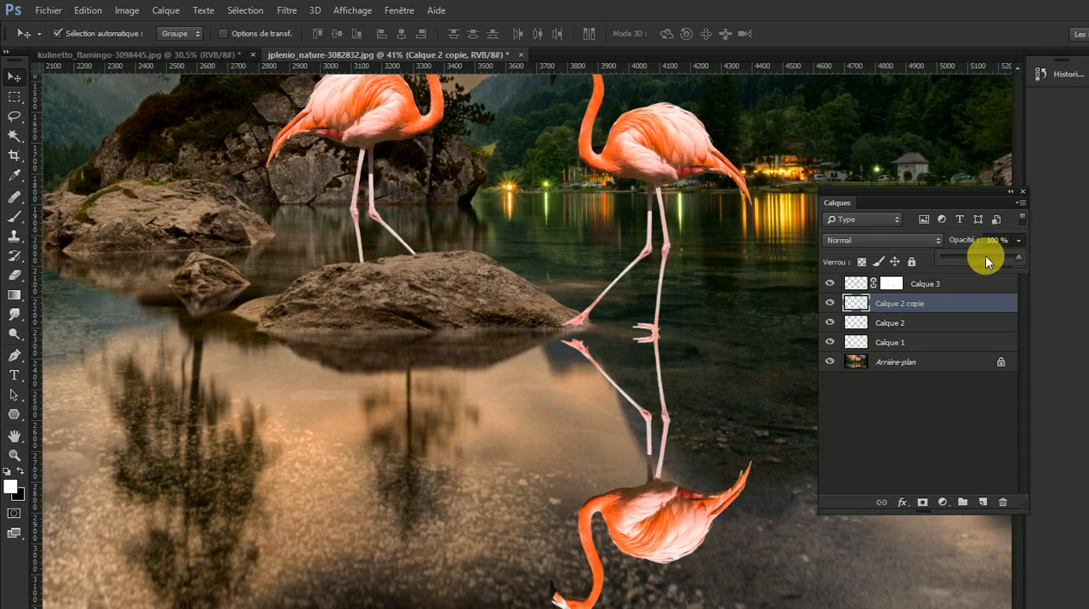
pyautogui.click(983, 258)
pyautogui.moveTo(977, 260); pyautogui.dragTo(974, 261)
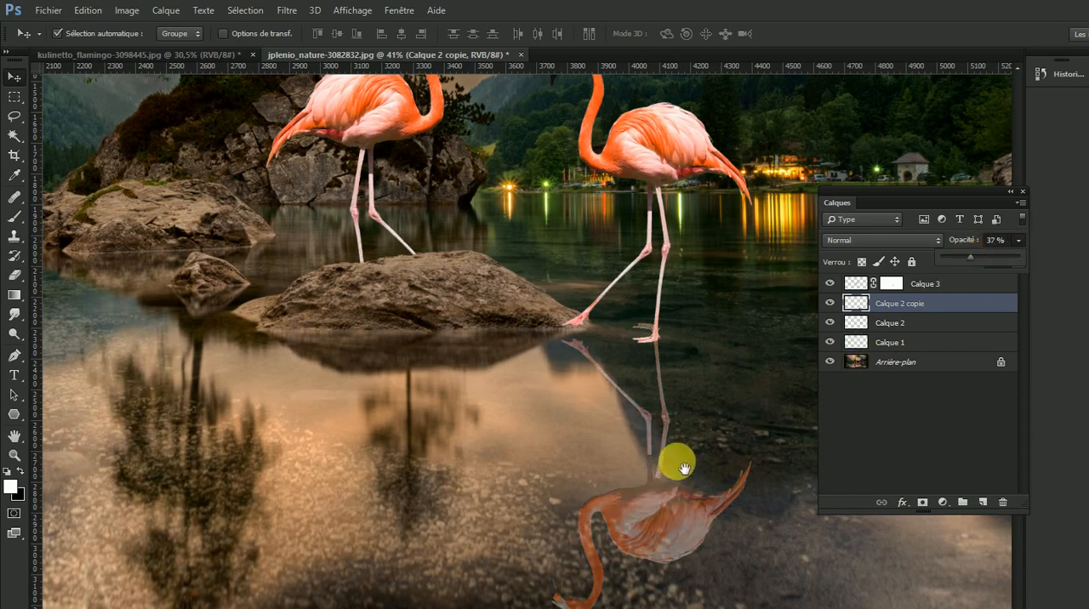
pyautogui.keyDown('ctrl'); pyautogui.keyDown('alt'); pyautogui.click(629, 477); pyautogui.keyUp('alt'); pyautogui.keyUp('ctrl')
pyautogui.keyDown('ctrl'); pyautogui.keyDown('alt'); pyautogui.click(631, 483); pyautogui.keyUp('alt'); pyautogui.keyUp('ctrl')
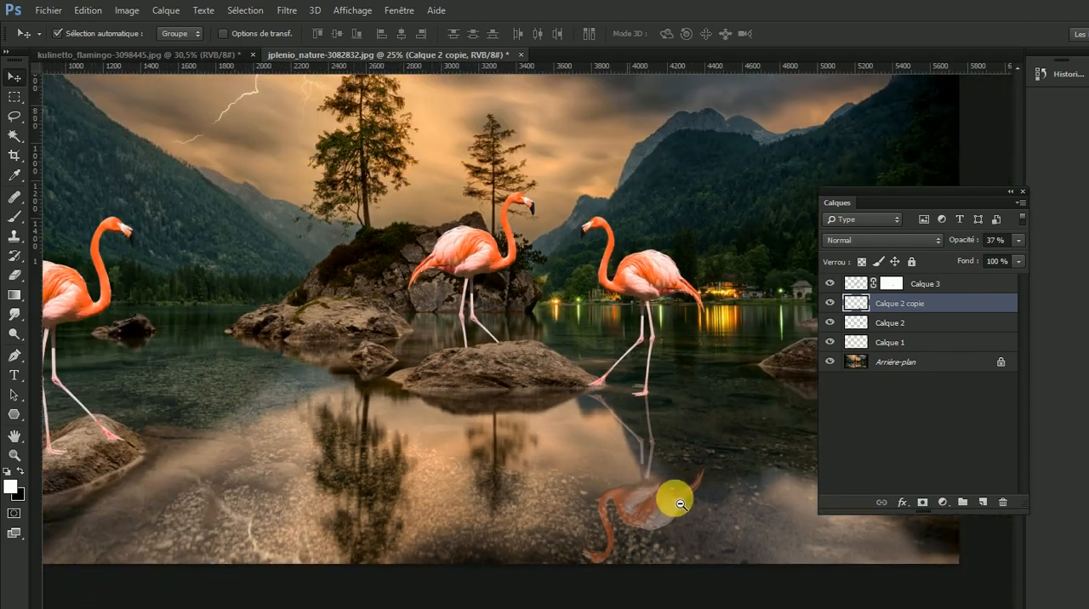
pyautogui.keyDown('ctrl'); pyautogui.keyDown('alt'); pyautogui.click(641, 493); pyautogui.keyUp('alt'); pyautogui.keyUp('ctrl')
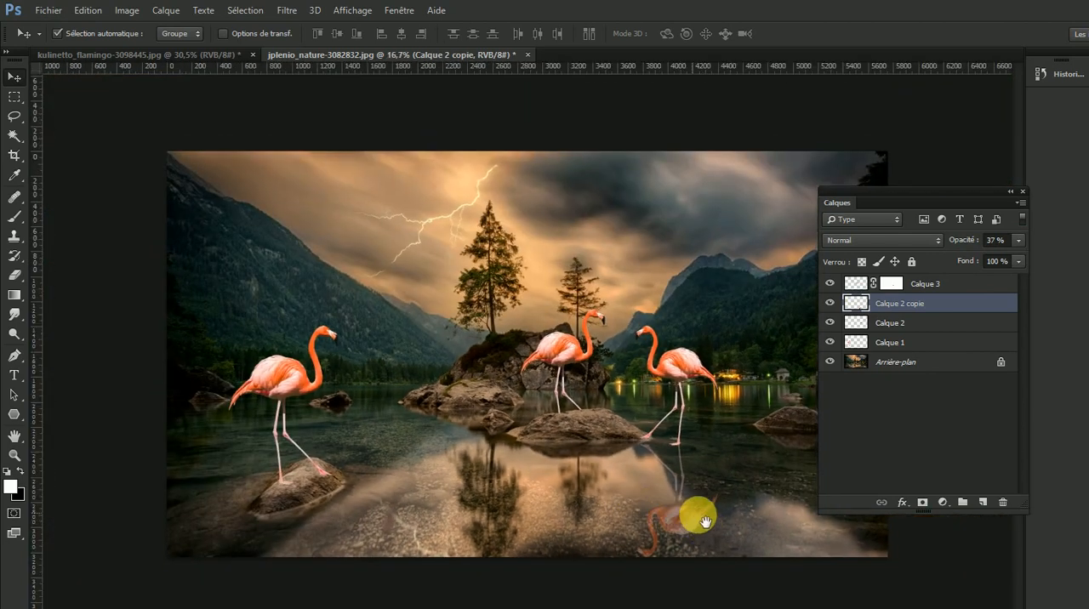
# - Apply a directional motion blur to the Calque 2 copie reflection with an angle of 3° and a distance of 26 pixels
pyautogui.moveTo(694, 528); pyautogui.dragTo(749, 513)
pyautogui.moveTo(651, 513); pyautogui.dragTo(630, 454)
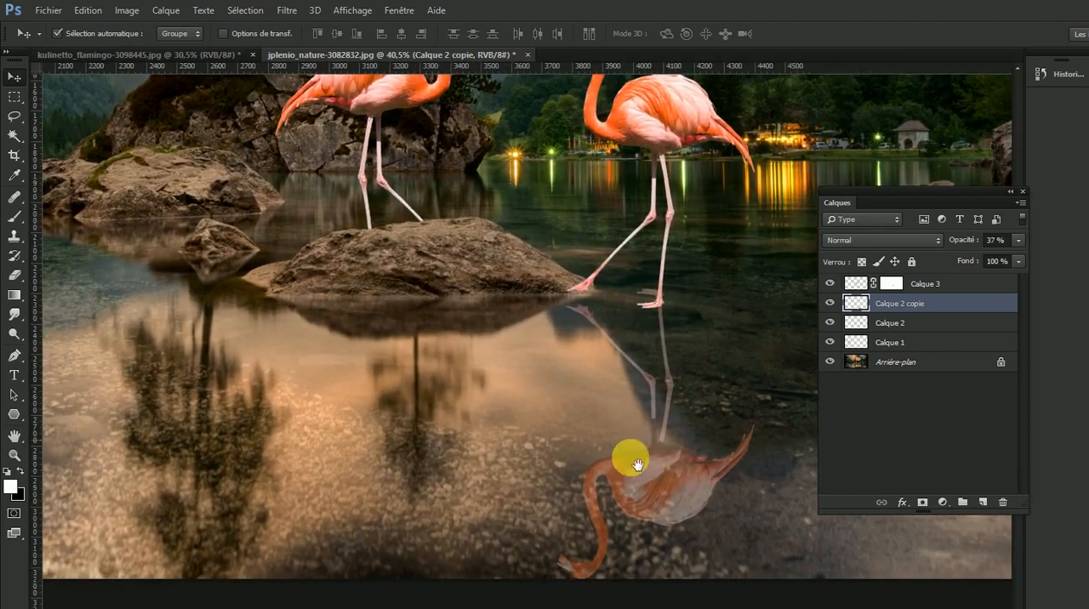
pyautogui.click(289, 11)
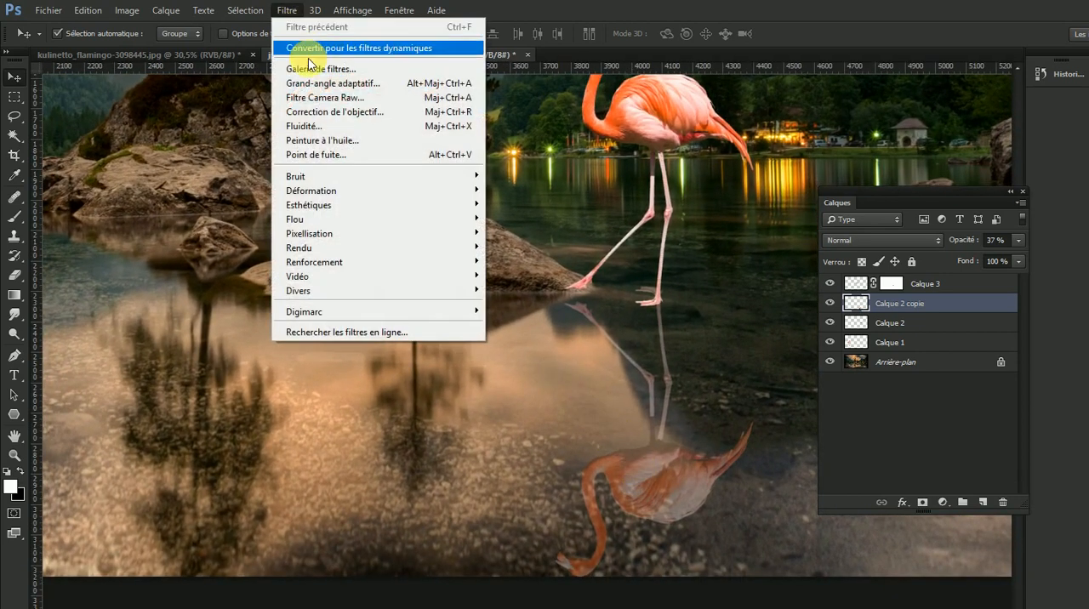
pyautogui.moveTo(337, 221)
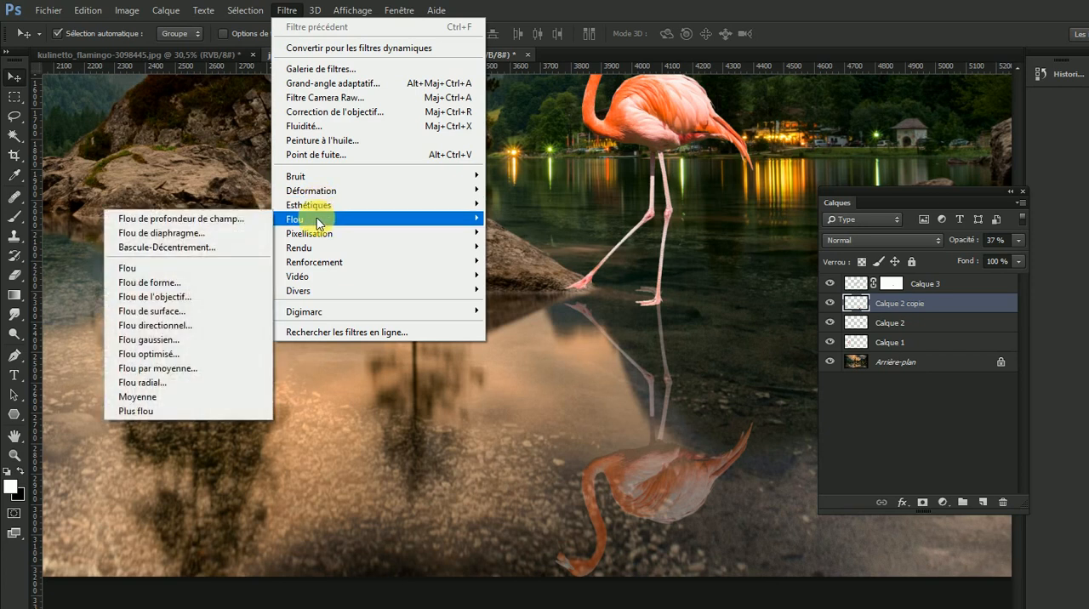
pyautogui.click(198, 327)
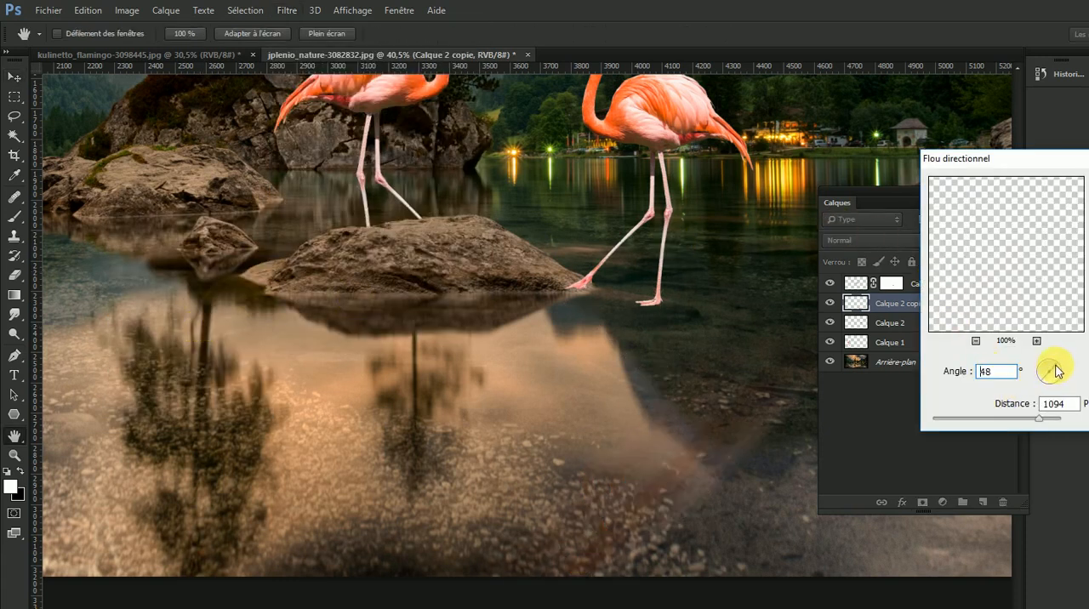
pyautogui.moveTo(1063, 372); pyautogui.dragTo(1066, 370)
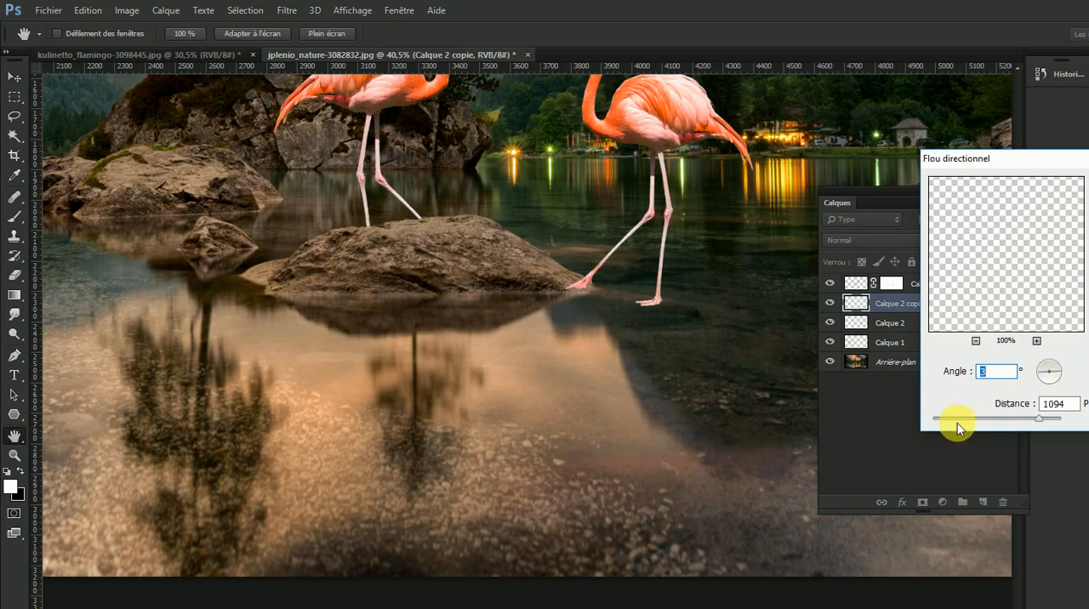
pyautogui.moveTo(956, 420); pyautogui.dragTo(951, 423)
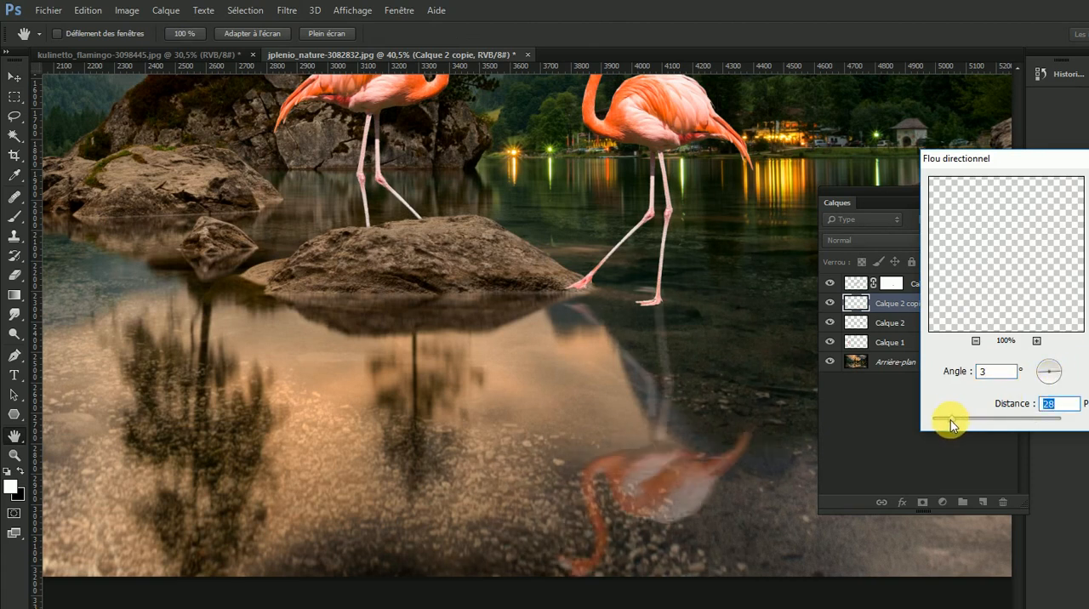
pyautogui.moveTo(949, 418); pyautogui.dragTo(960, 420)
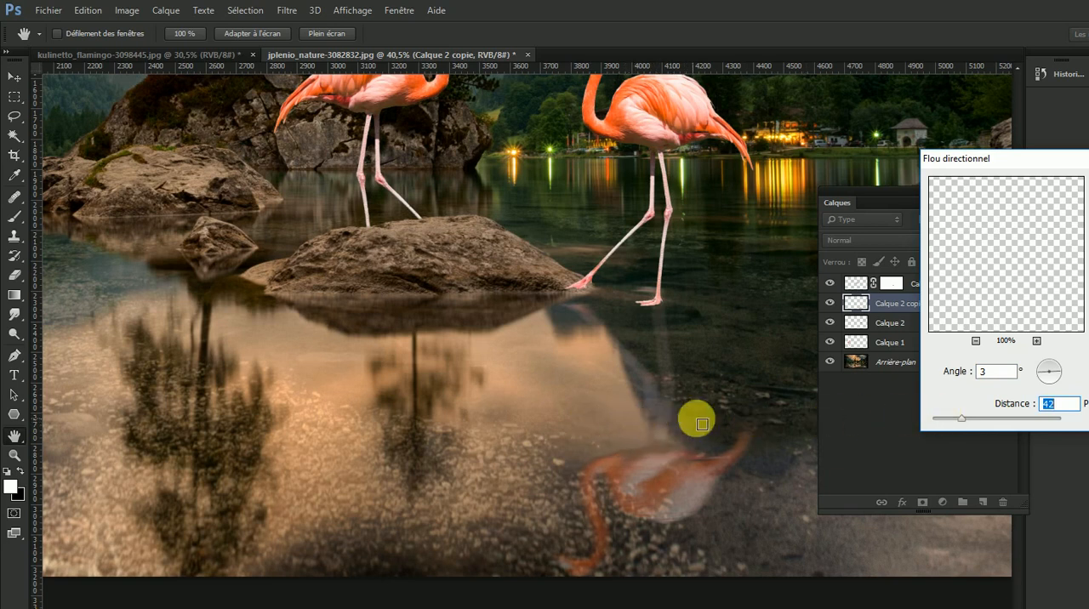
pyautogui.moveTo(963, 421); pyautogui.dragTo(950, 419)
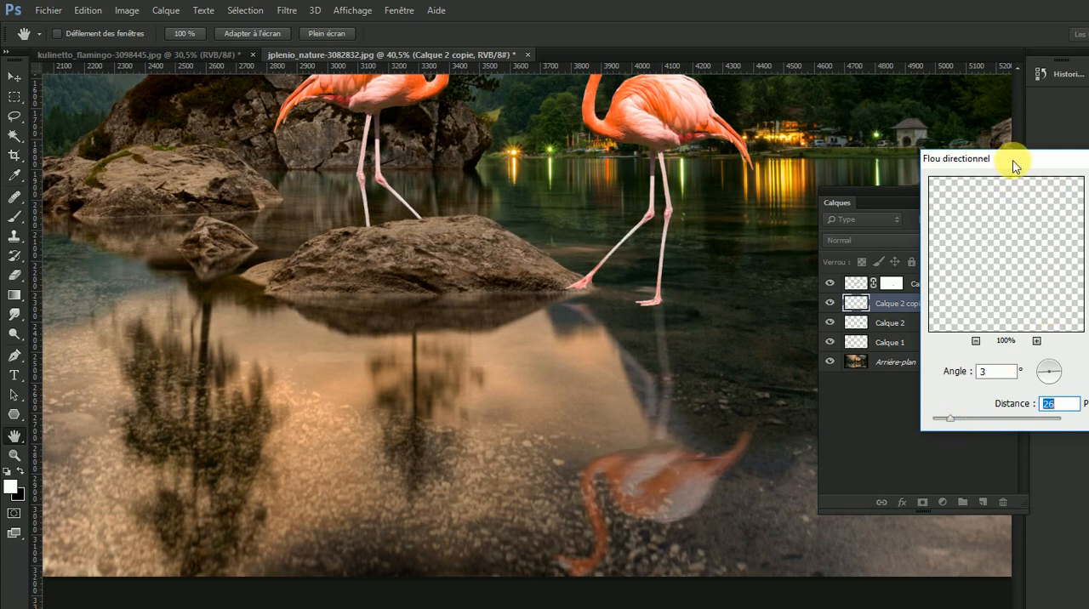
pyautogui.moveTo(1009, 162); pyautogui.dragTo(477, 204)
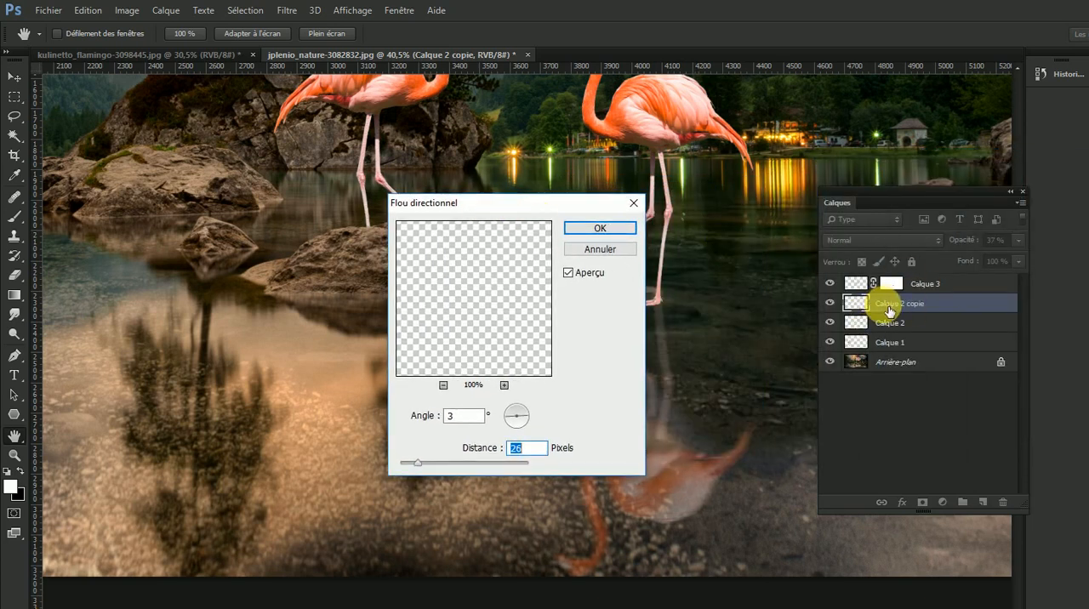
pyautogui.click(608, 231)
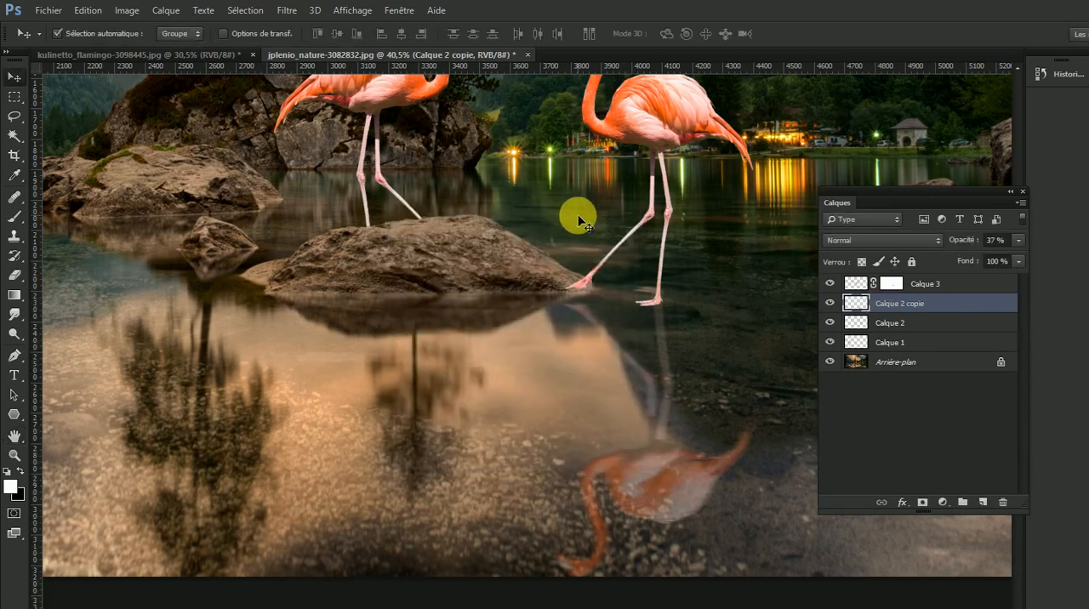
pyautogui.scroll(-5, 578, 221)
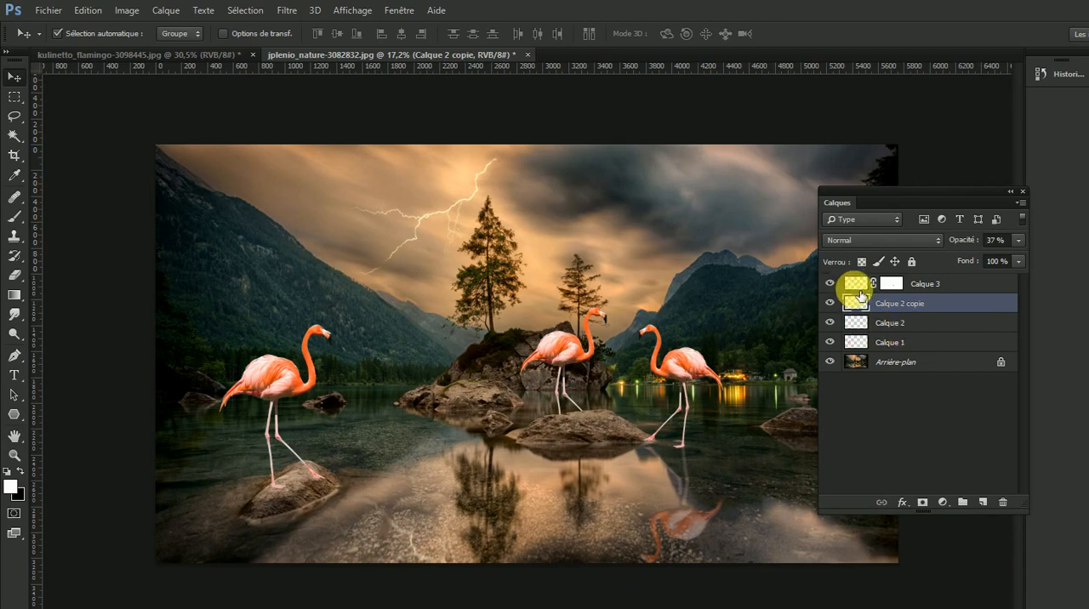
pyautogui.click(941, 288)
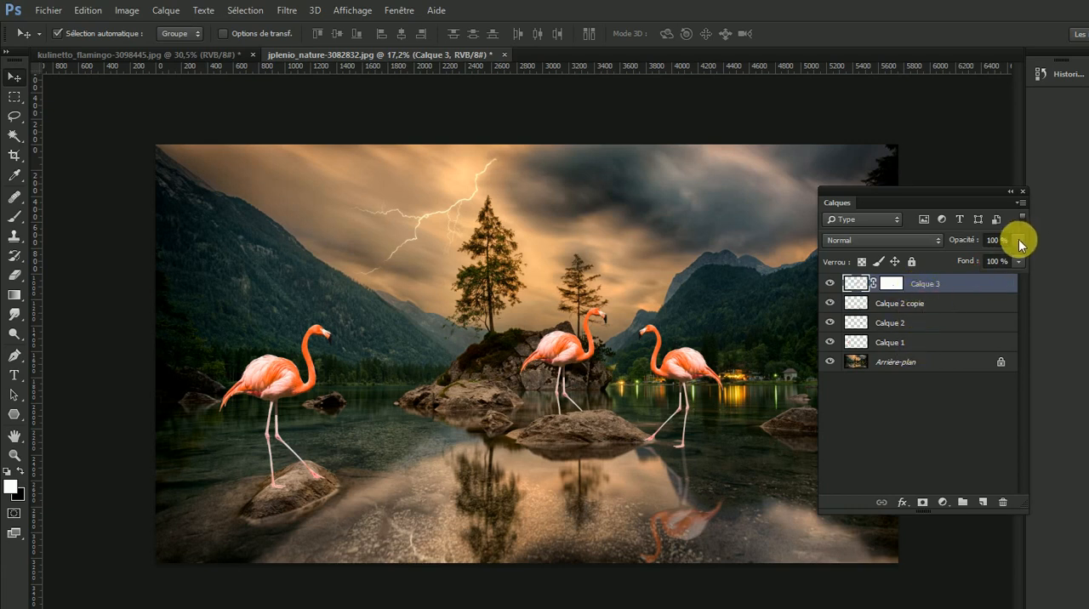
pyautogui.click(926, 305)
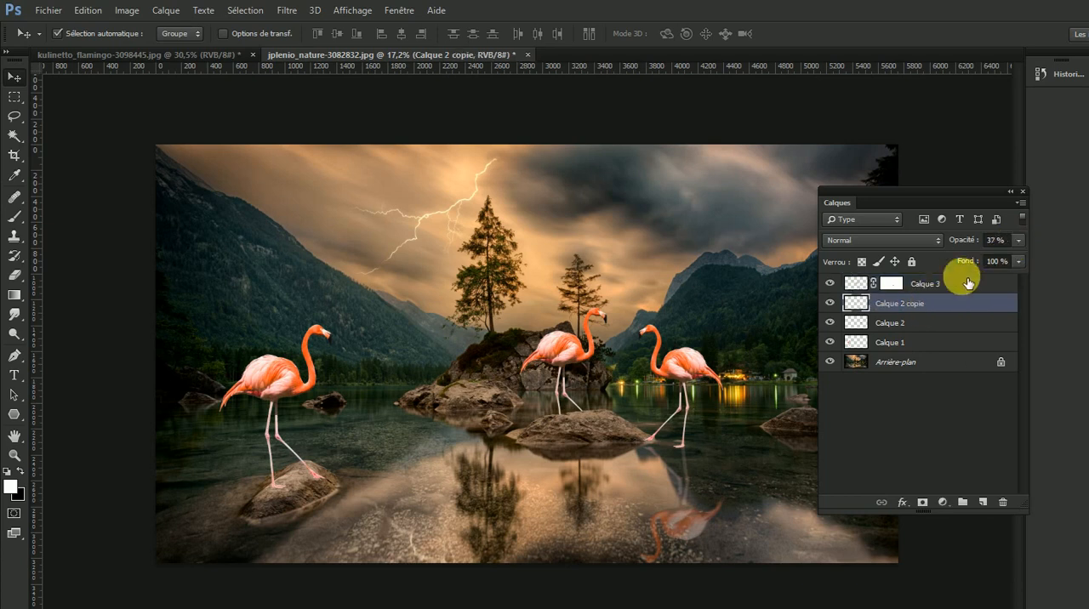